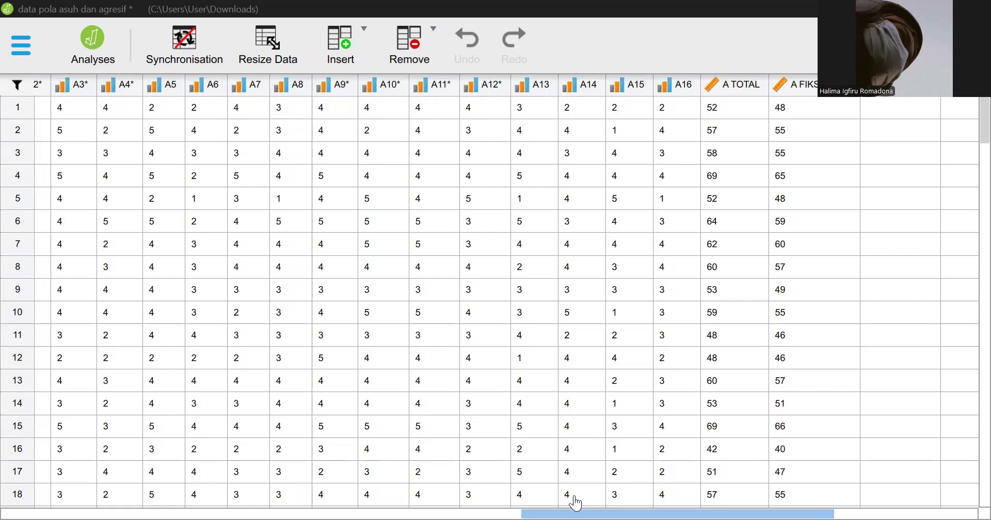
Leave the data view and create a new classical Correlation analysis
{"action": "scroll", "coordinate": [448, 503], "scroll_direction": "left", "scroll_amount": 2}
{"action": "scroll", "coordinate": [447, 503], "scroll_direction": "left", "scroll_amount": 5}
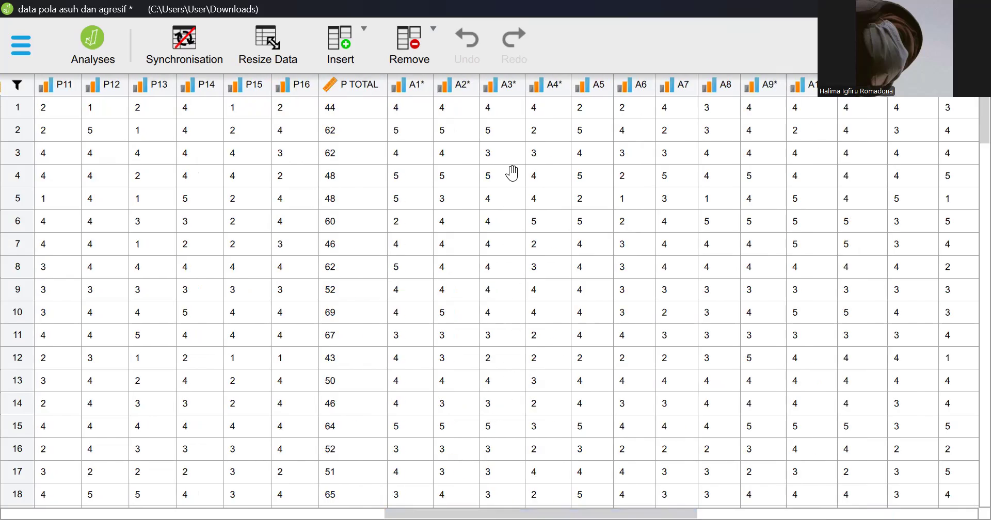
{"action": "left_click", "coordinate": [98, 56]}
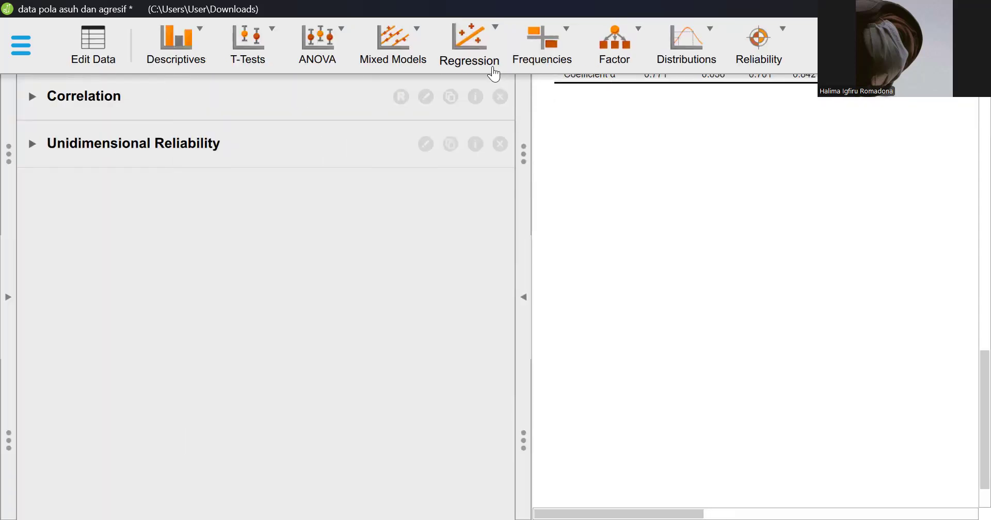
{"action": "left_click", "coordinate": [470, 67]}
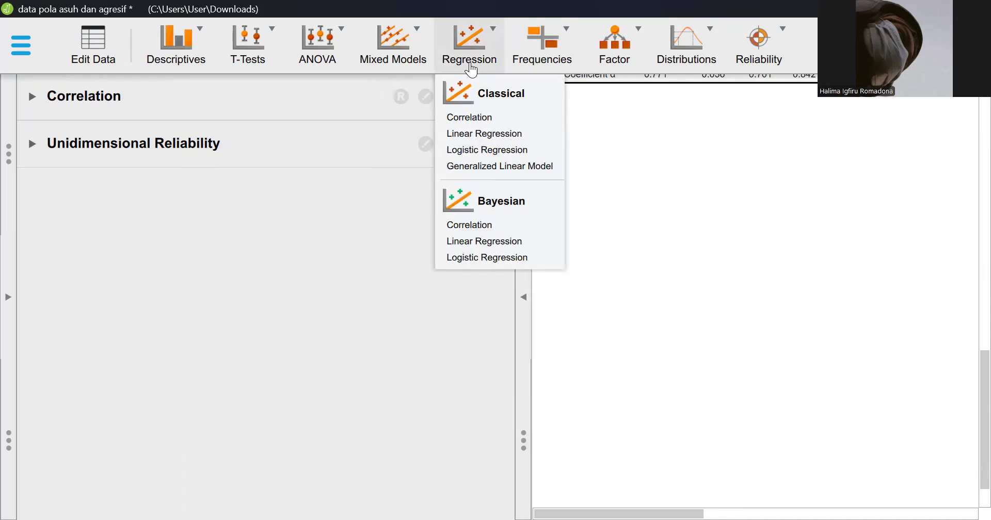
{"action": "left_click", "coordinate": [477, 117]}
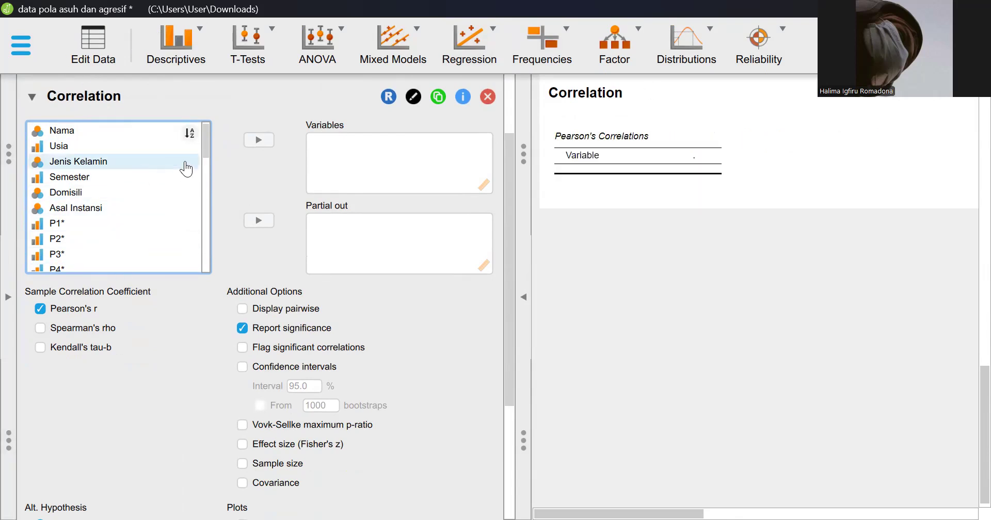
Add items P1 to P16 and P TOTAL as the variables of the new Correlation analysis
{"action": "scroll", "coordinate": [209, 147], "scroll_direction": "up", "scroll_amount": 1}
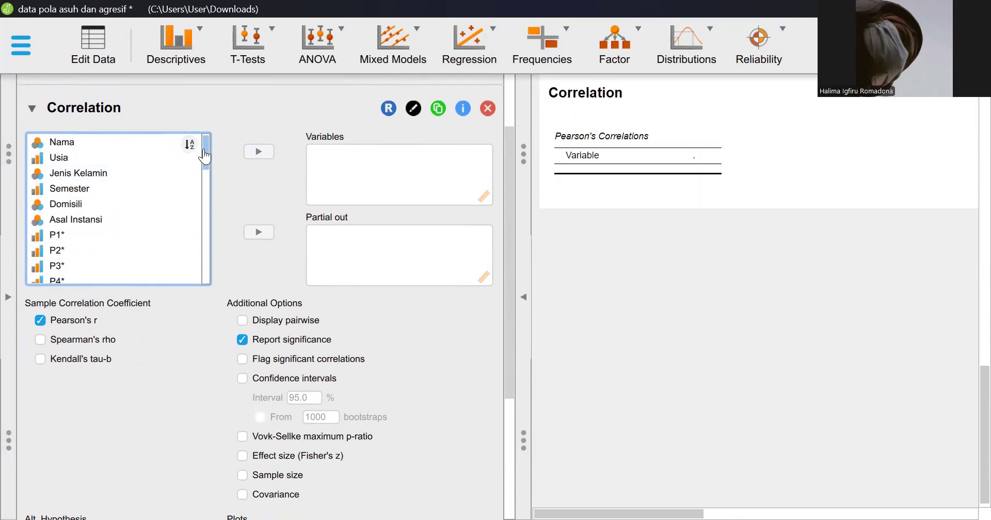
{"action": "scroll", "coordinate": [199, 167], "scroll_direction": "up", "scroll_amount": 1}
{"action": "scroll", "coordinate": [161, 239], "scroll_direction": "down", "scroll_amount": 4}
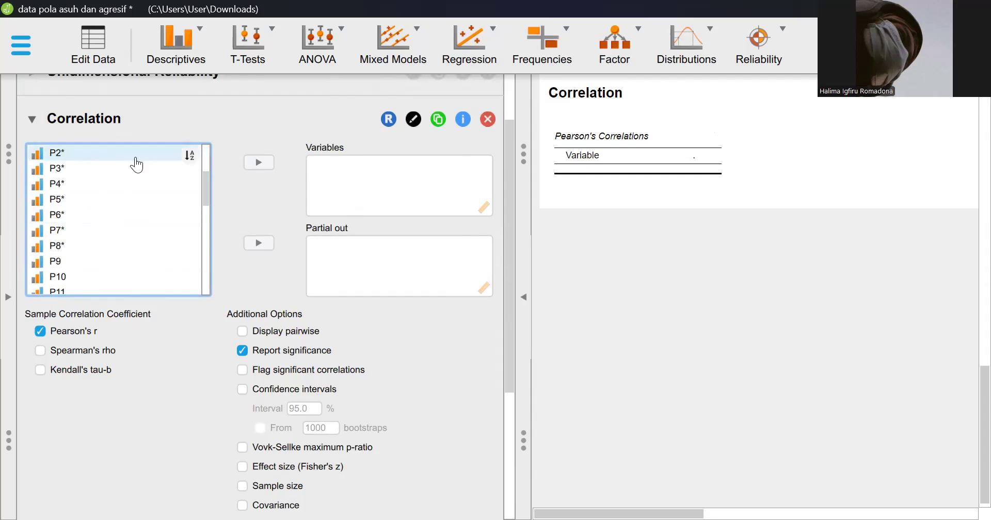
{"action": "scroll", "coordinate": [132, 195], "scroll_direction": "up", "scroll_amount": 8}
{"action": "left_click", "coordinate": [112, 301]}
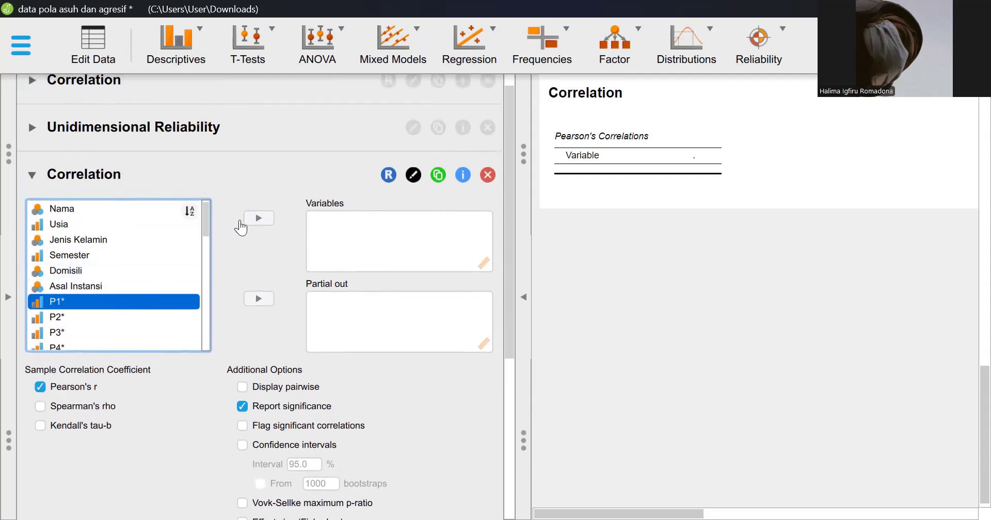
{"action": "left_click", "coordinate": [258, 218]}
{"action": "triple_click", "coordinate": [257, 219]}
{"action": "double_click", "coordinate": [255, 221]}
{"action": "double_click", "coordinate": [256, 221]}
{"action": "double_click", "coordinate": [256, 221]}
{"action": "triple_click", "coordinate": [255, 221]}
{"action": "double_click", "coordinate": [256, 221]}
{"action": "left_click", "coordinate": [256, 221]}
{"action": "left_click", "coordinate": [256, 221]}
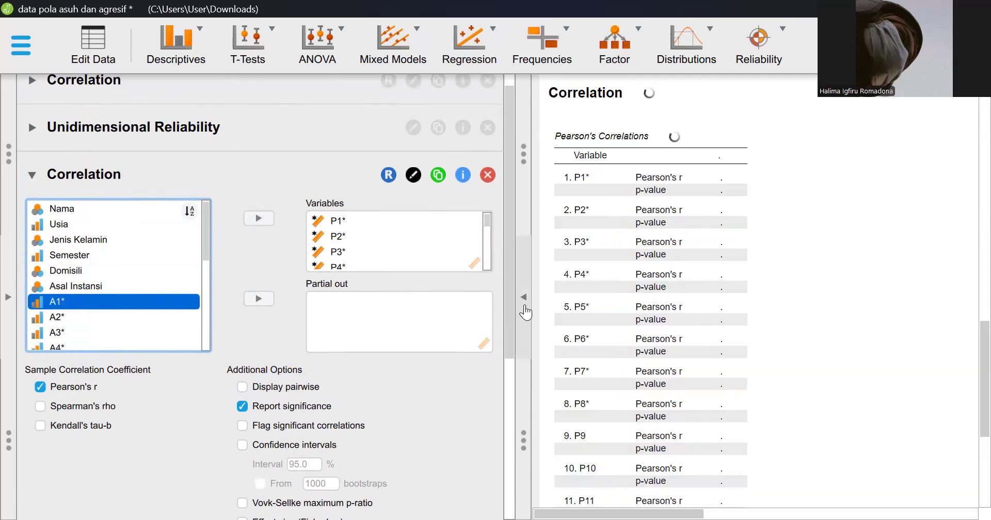
Examine the Pearson's r and p-values of items P1 to P16 against P TOTAL in the enlarged results
{"action": "left_click", "coordinate": [524, 304]}
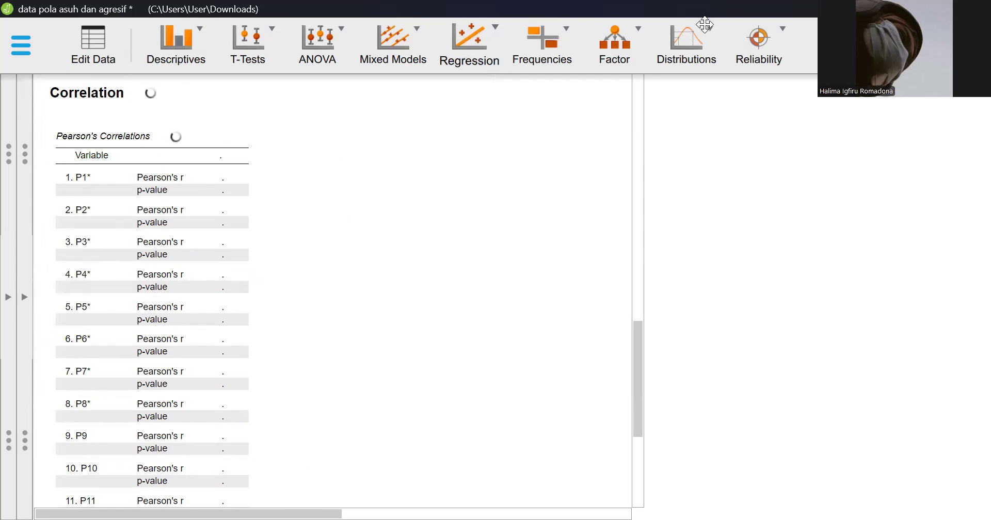
{"action": "left_click", "coordinate": [704, 25]}
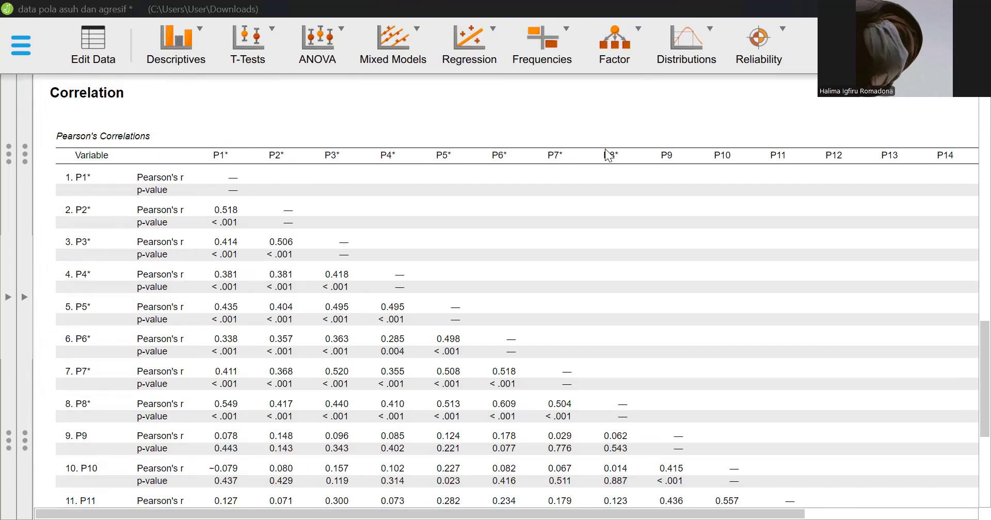
{"action": "scroll", "coordinate": [235, 239], "scroll_direction": "down", "scroll_amount": 3}
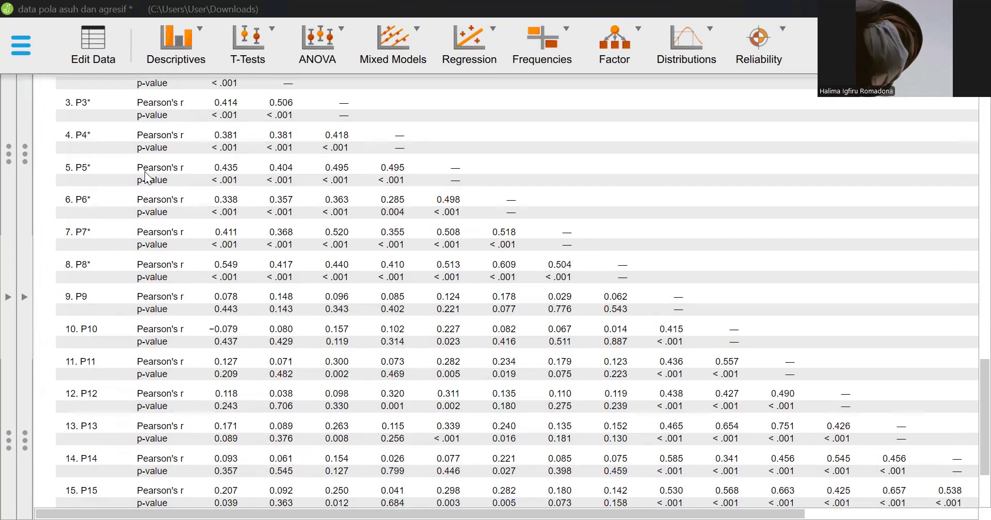
{"action": "scroll", "coordinate": [150, 183], "scroll_direction": "down", "scroll_amount": 2}
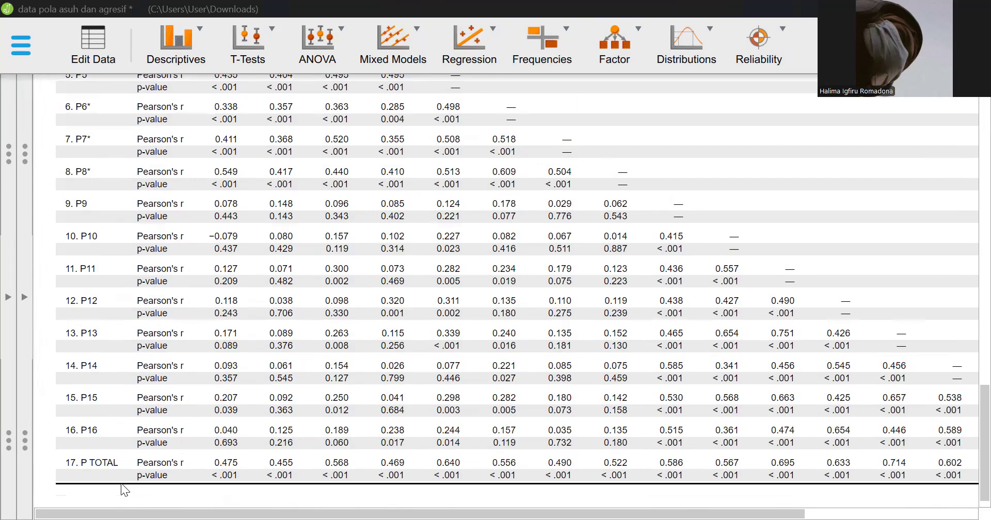
{"action": "left_click_drag", "start_coordinate": [168, 500], "coordinate": [205, 501]}
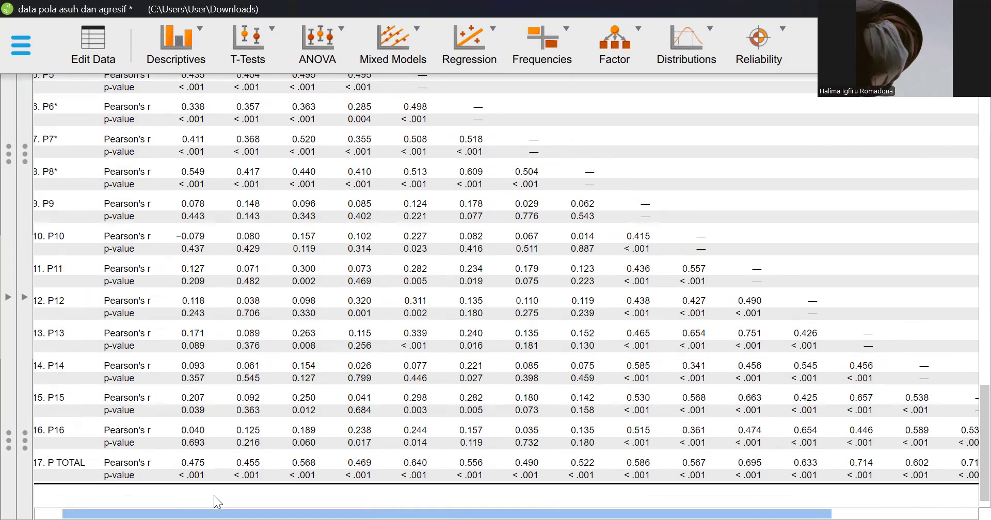
{"action": "scroll", "coordinate": [220, 502], "scroll_direction": "right", "scroll_amount": 1}
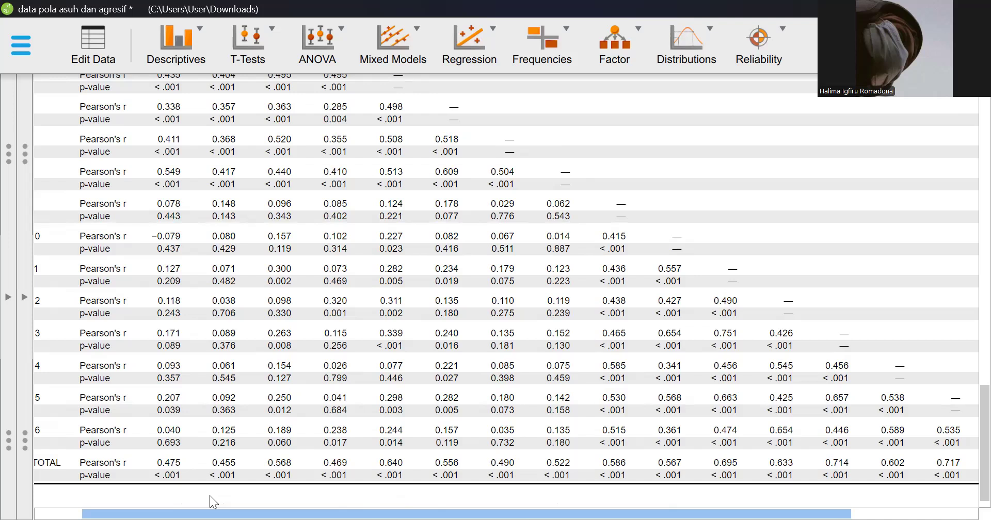
{"action": "scroll", "coordinate": [214, 501], "scroll_direction": "right", "scroll_amount": 1}
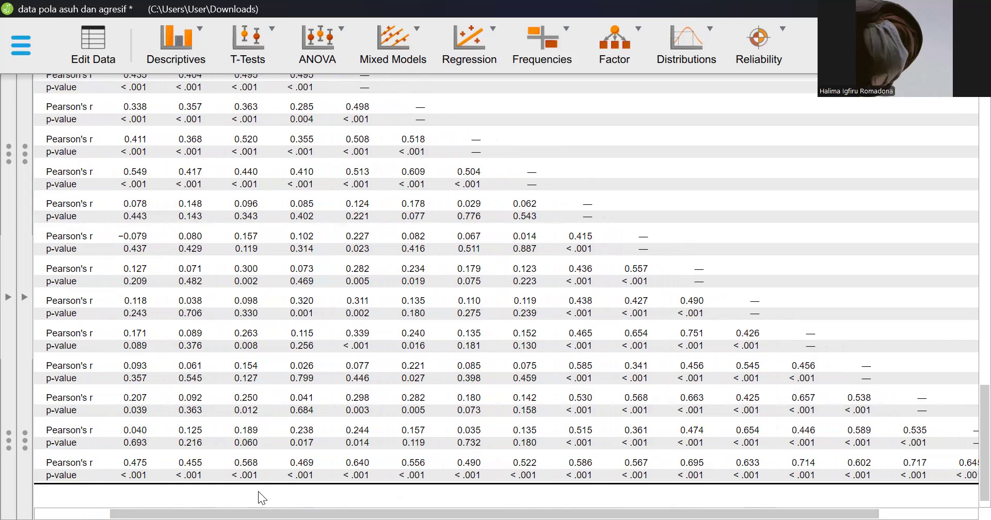
{"action": "left_click_drag", "start_coordinate": [255, 495], "coordinate": [144, 495]}
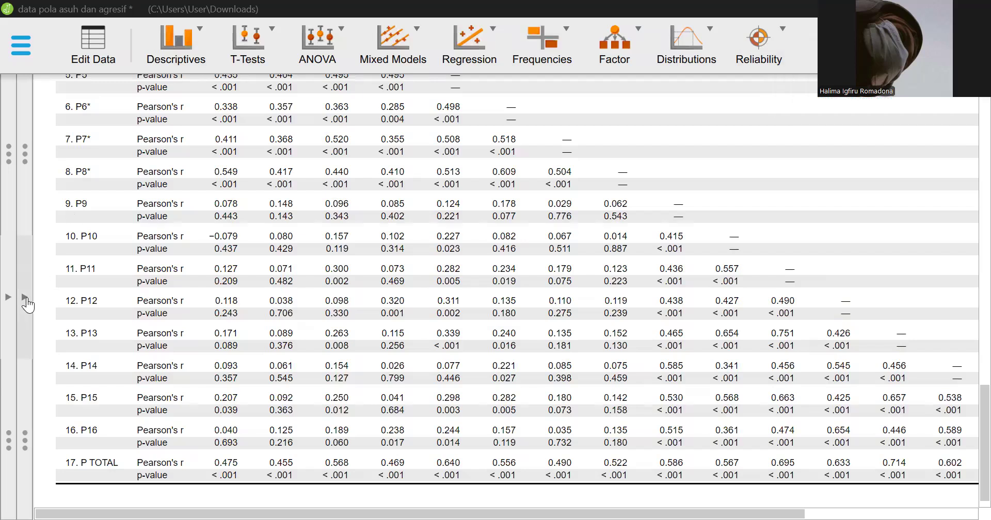
Open the first Correlation analysis and examine its variables and the correlations of items A1 to A16 with A TOTAL
{"action": "left_click", "coordinate": [24, 297]}
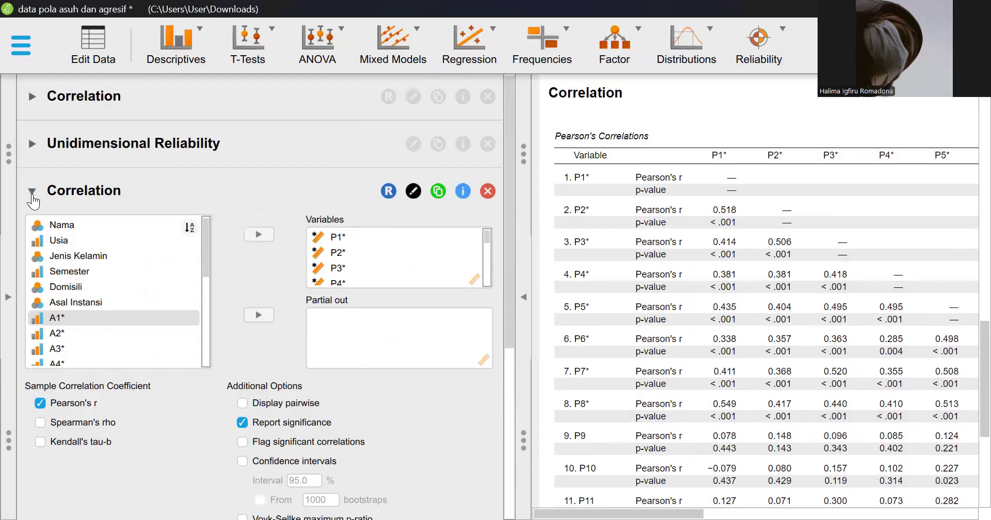
{"action": "left_click", "coordinate": [34, 192]}
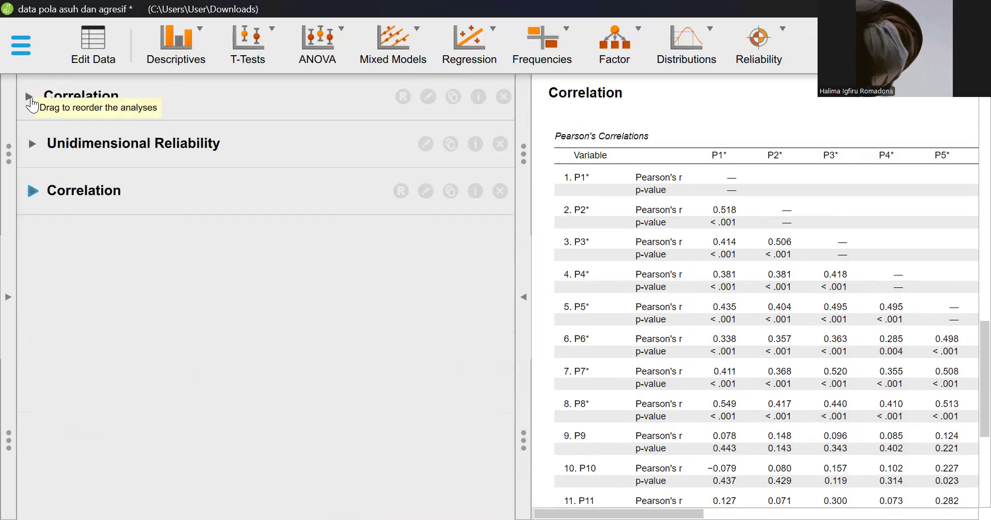
{"action": "left_click", "coordinate": [31, 102]}
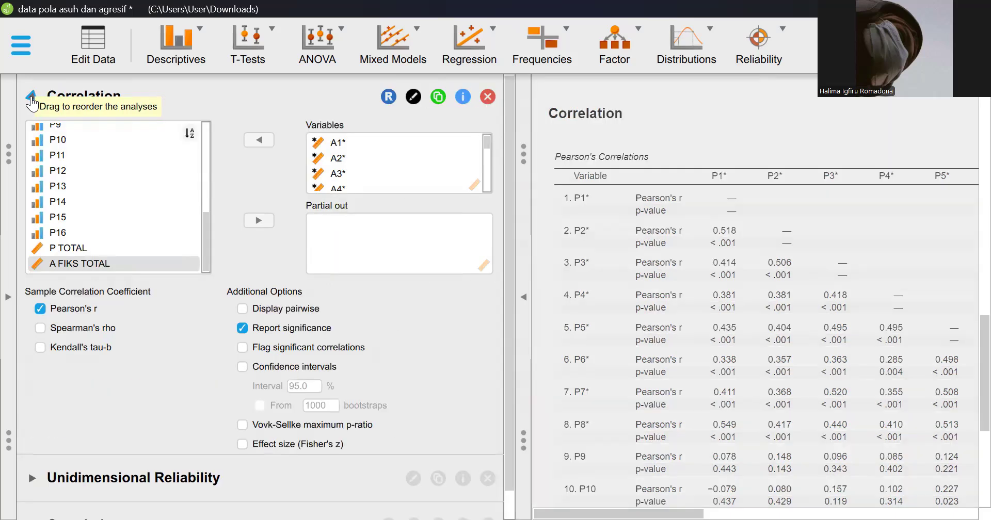
{"action": "scroll", "coordinate": [361, 158], "scroll_direction": "down", "scroll_amount": 6}
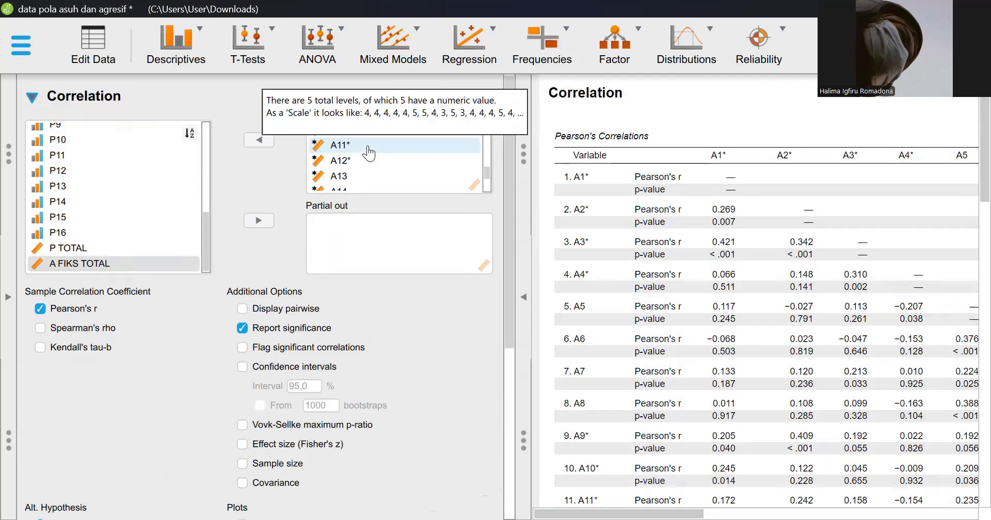
{"action": "scroll", "coordinate": [281, 261], "scroll_direction": "up", "scroll_amount": 2}
{"action": "scroll", "coordinate": [380, 185], "scroll_direction": "down", "scroll_amount": 2}
{"action": "scroll", "coordinate": [381, 186], "scroll_direction": "up", "scroll_amount": 4}
{"action": "left_click", "coordinate": [523, 315]}
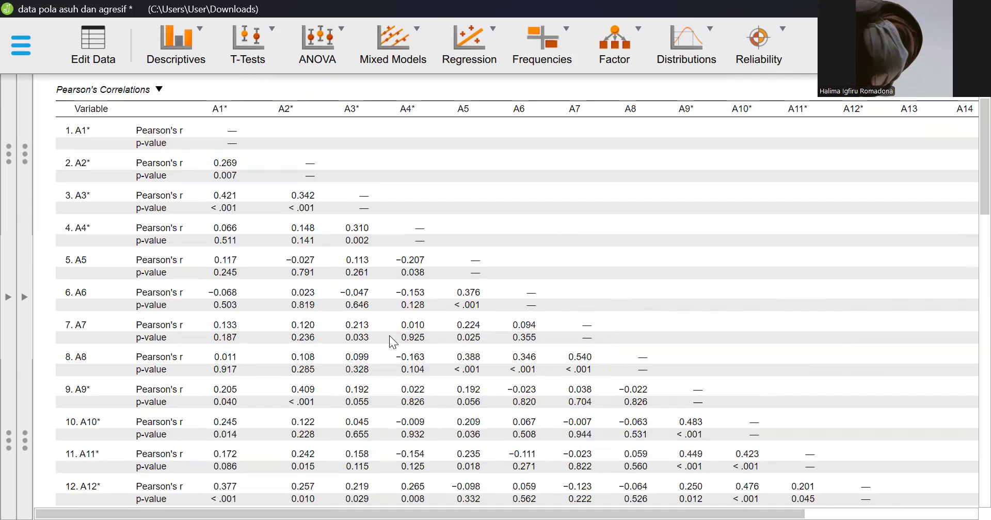
{"action": "scroll", "coordinate": [309, 310], "scroll_direction": "down", "scroll_amount": 5}
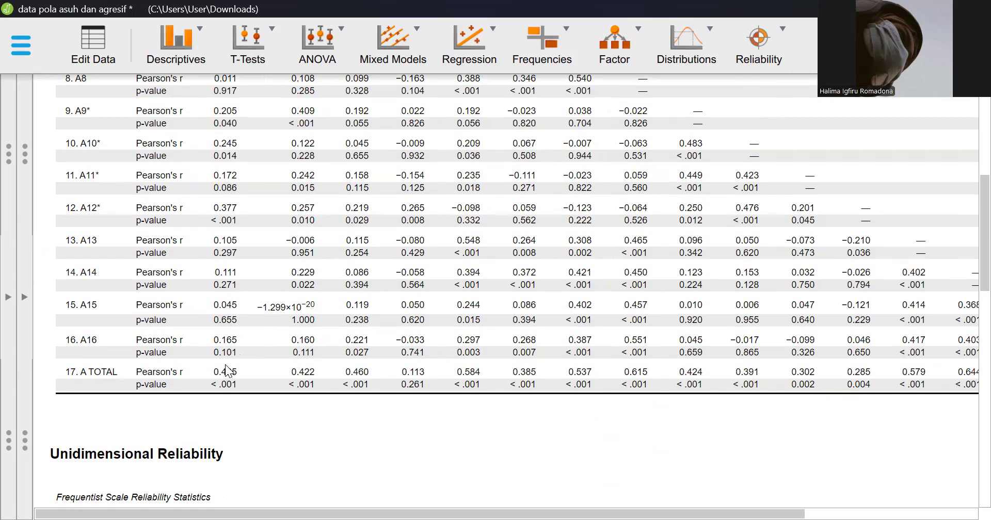
{"action": "left_click_drag", "start_coordinate": [347, 499], "coordinate": [439, 498]}
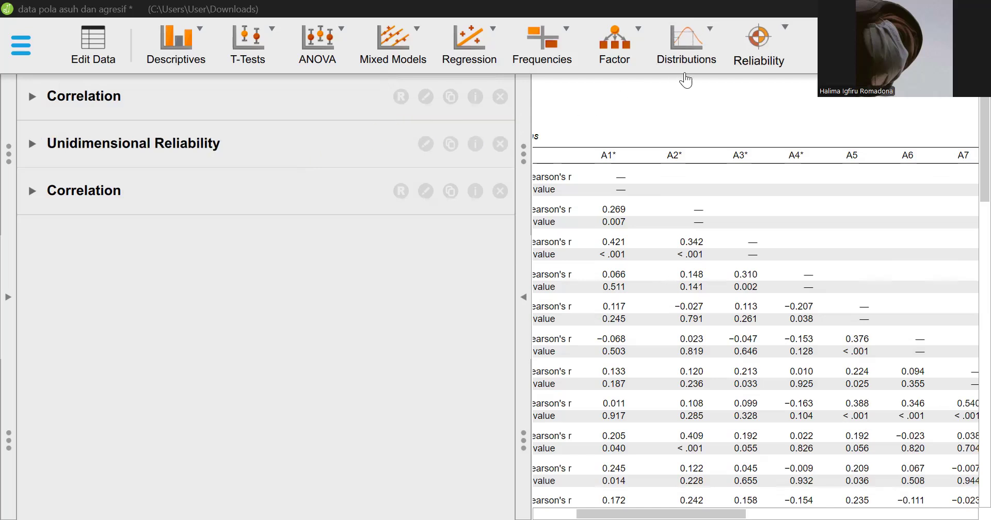
Create a classical Unidimensional Reliability analysis with items P1 to P16 as its variables, leaving out P TOTAL
{"action": "left_click", "coordinate": [758, 46]}
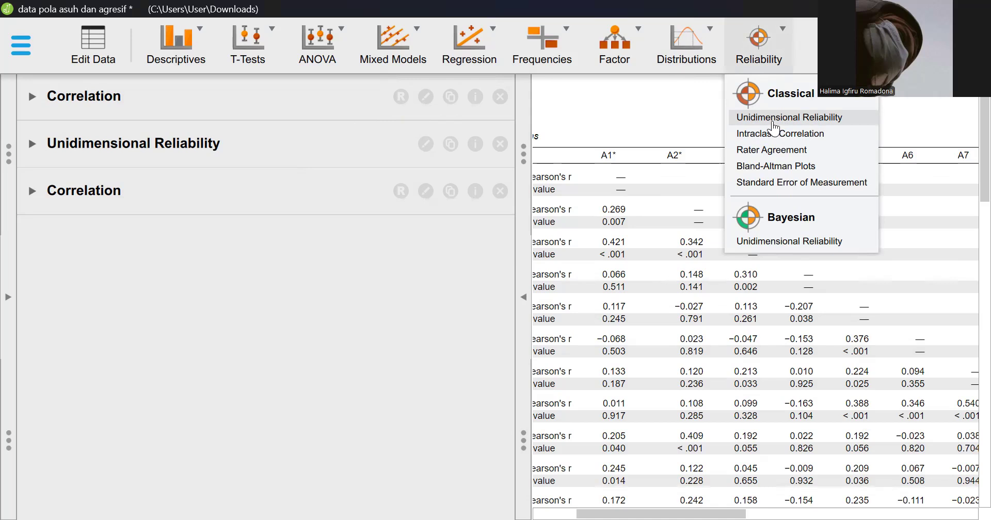
{"action": "left_click", "coordinate": [773, 119]}
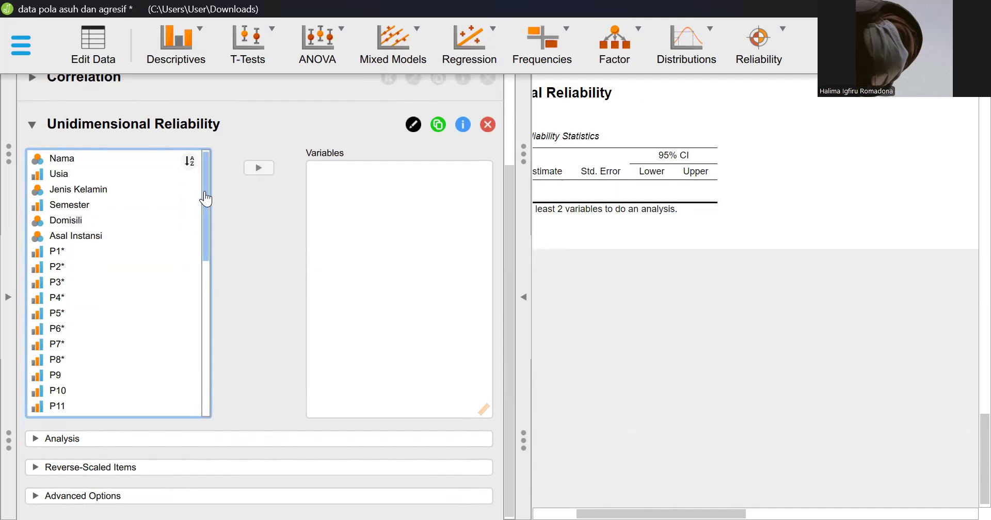
{"action": "left_click", "coordinate": [122, 272]}
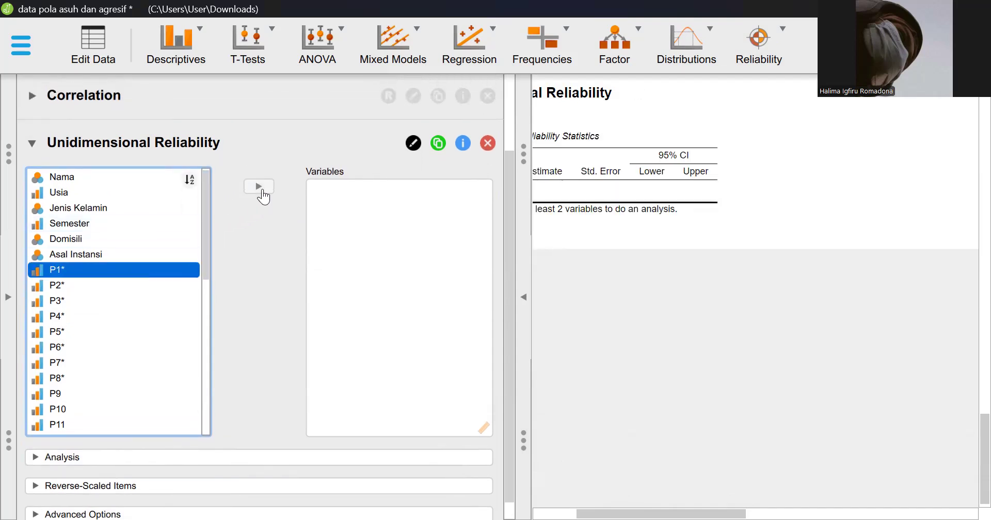
{"action": "left_click", "coordinate": [262, 188]}
{"action": "left_click", "coordinate": [261, 188]}
{"action": "left_click", "coordinate": [261, 188]}
{"action": "left_click", "coordinate": [261, 188]}
{"action": "left_click", "coordinate": [262, 188]}
{"action": "left_click", "coordinate": [262, 188]}
{"action": "left_click", "coordinate": [262, 187]}
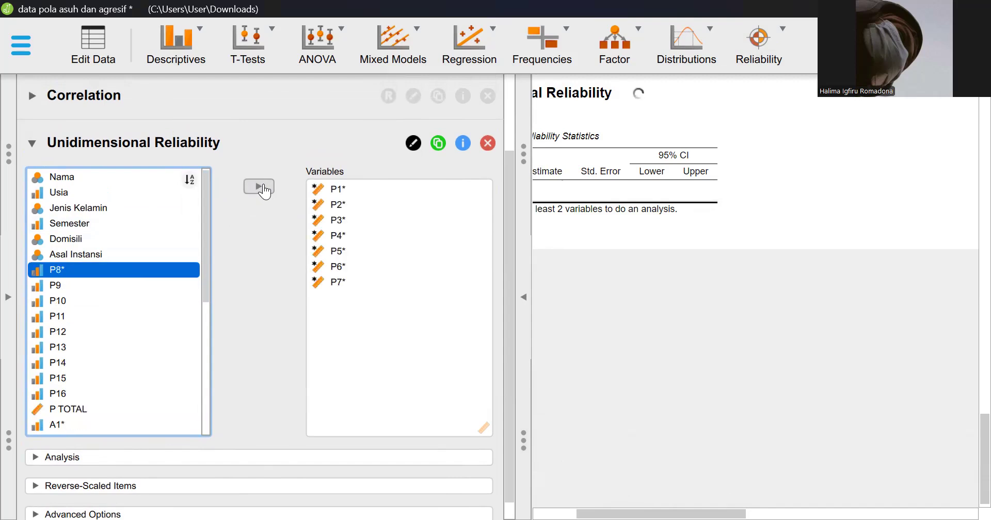
{"action": "left_click", "coordinate": [261, 188]}
{"action": "left_click", "coordinate": [261, 188]}
{"action": "left_click", "coordinate": [261, 188]}
{"action": "left_click", "coordinate": [261, 187]}
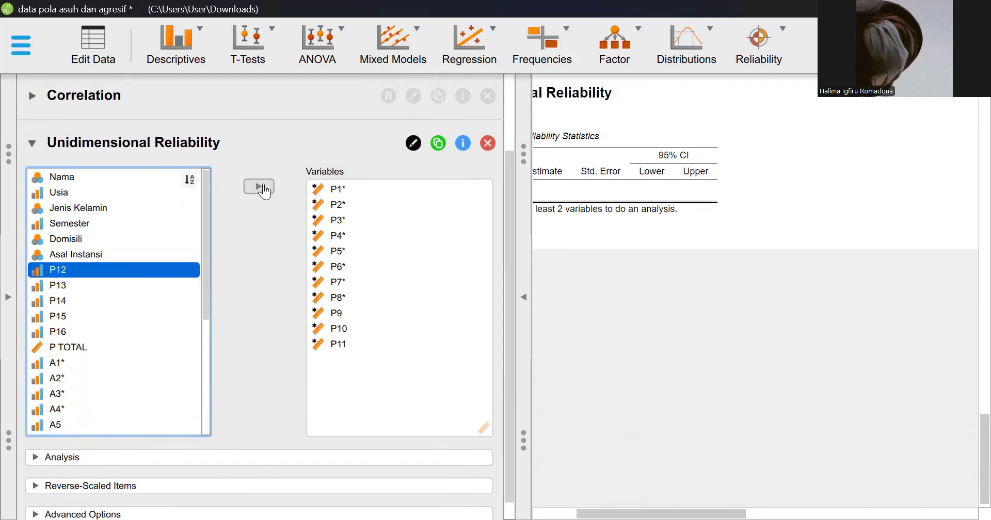
{"action": "left_click", "coordinate": [261, 188]}
{"action": "left_click", "coordinate": [261, 188]}
{"action": "left_click", "coordinate": [261, 188]}
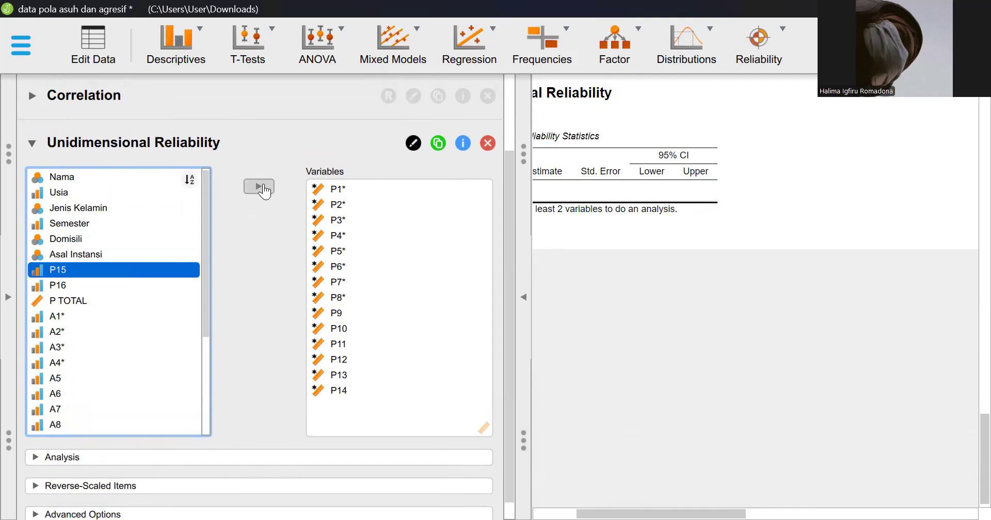
{"action": "left_click", "coordinate": [261, 188]}
{"action": "left_click", "coordinate": [261, 188]}
Set the scale statistics of the P-item reliability analysis to coefficient α instead of coefficient ω
{"action": "scroll", "coordinate": [110, 336], "scroll_direction": "down", "scroll_amount": 3}
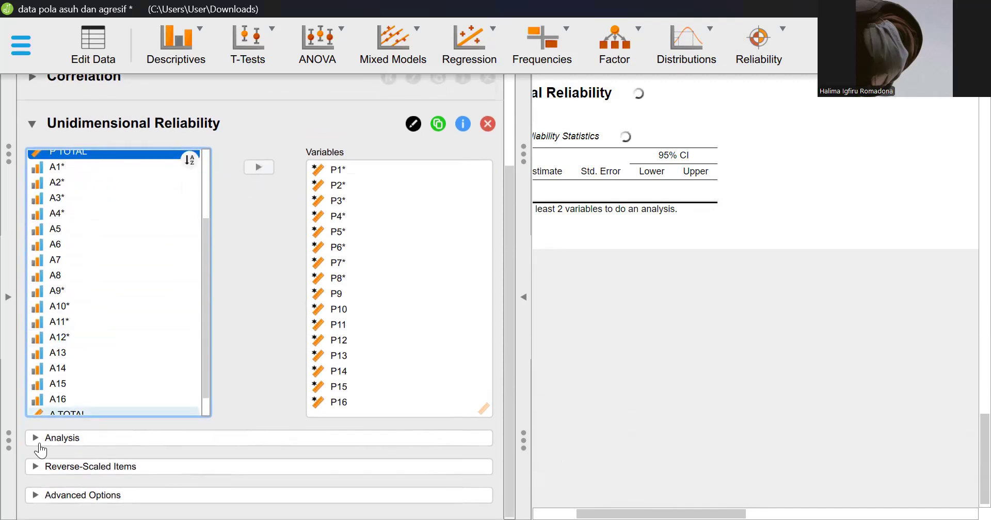
{"action": "left_click", "coordinate": [54, 443]}
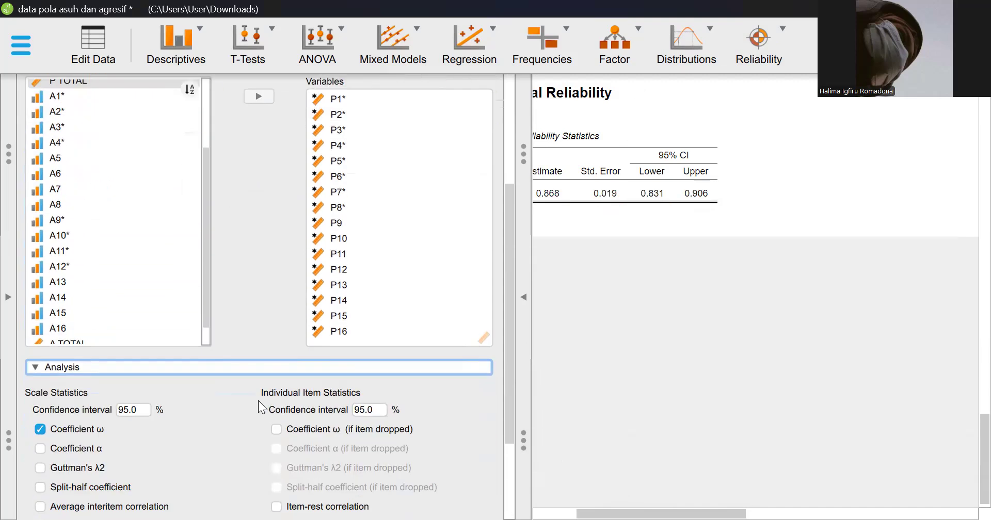
{"action": "scroll", "coordinate": [259, 408], "scroll_direction": "down", "scroll_amount": 3}
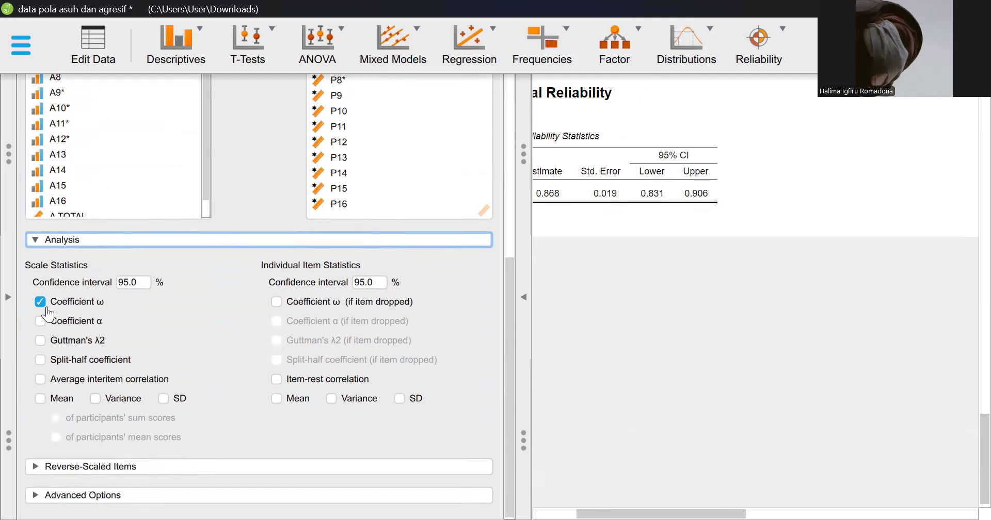
{"action": "left_click", "coordinate": [40, 301]}
{"action": "left_click", "coordinate": [41, 320]}
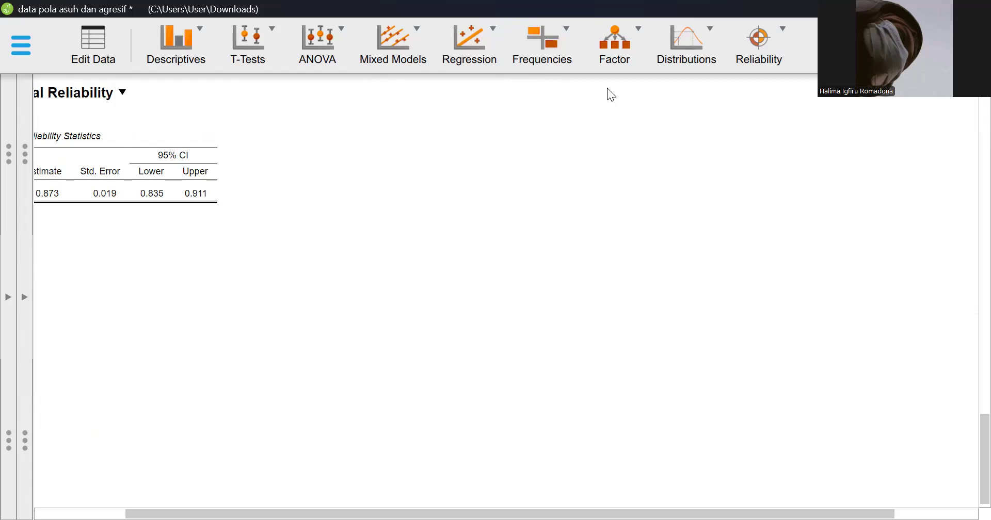
Examine the coefficient α table for the P items, and open the existing Unidimensional Reliability analysis of the A items
{"action": "left_click_drag", "start_coordinate": [582, 514], "coordinate": [494, 514]}
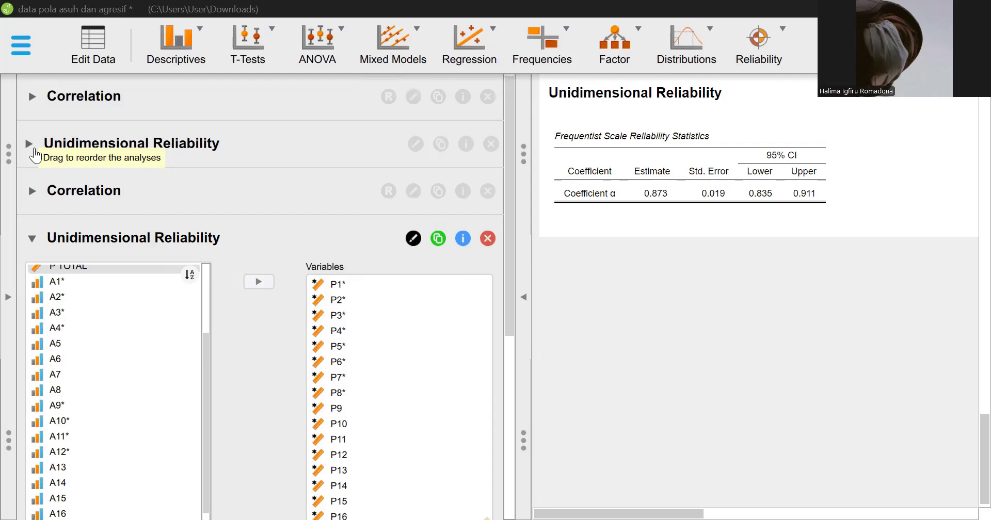
{"action": "left_click", "coordinate": [34, 149]}
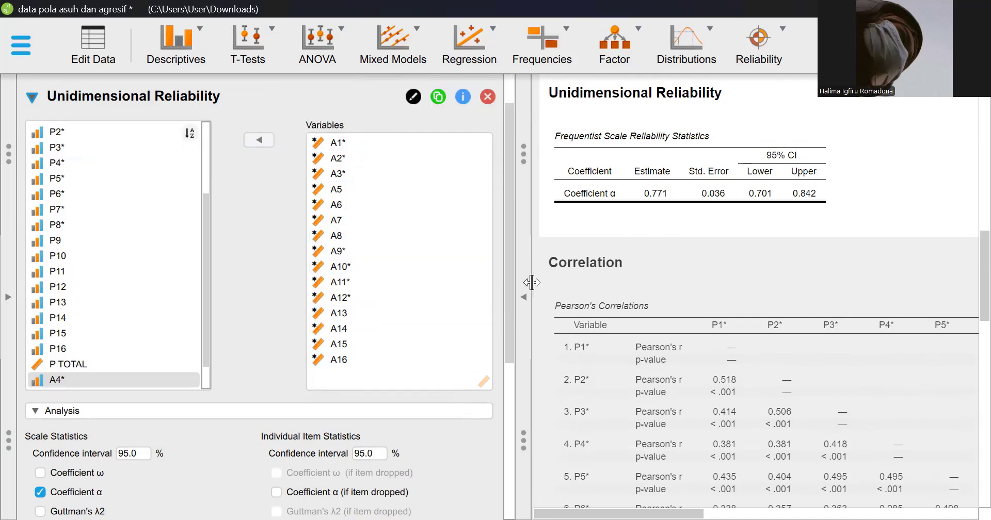
Enlarge the results area and examine the coefficient α table of the A items
{"action": "left_click", "coordinate": [527, 293]}
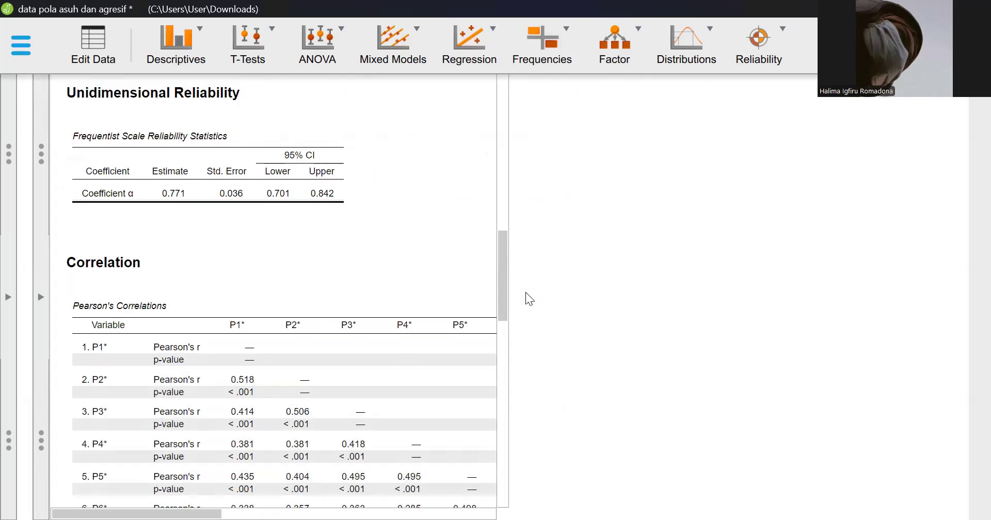
{"action": "scroll", "coordinate": [133, 290], "scroll_direction": "up", "scroll_amount": 1}
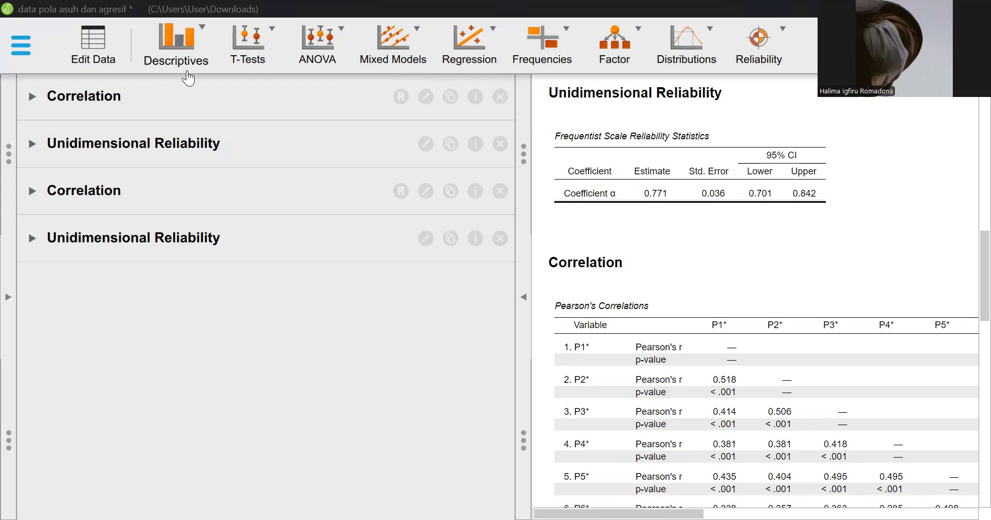
Create a Descriptive Statistics analysis with P TOTAL and A FIKS TOTAL as its variables
{"action": "left_click", "coordinate": [189, 77]}
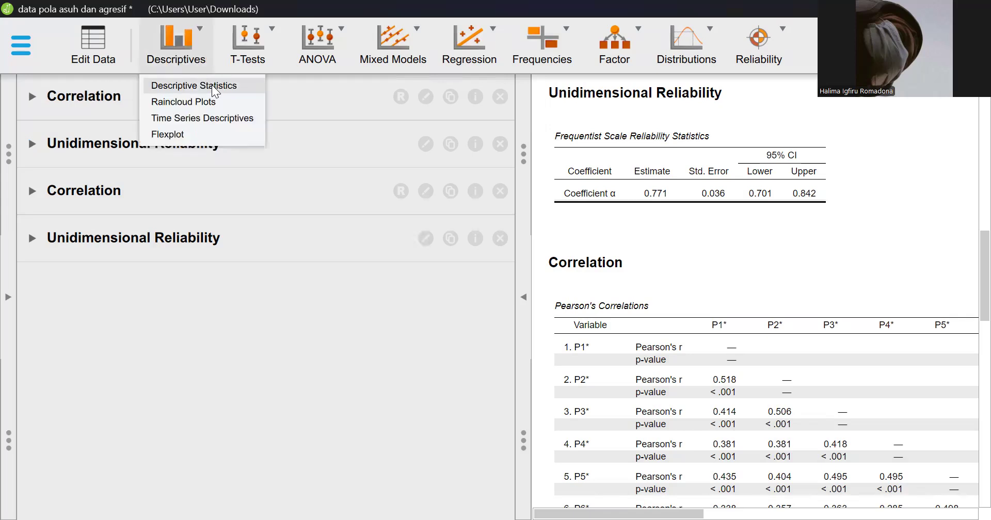
{"action": "left_click", "coordinate": [215, 86]}
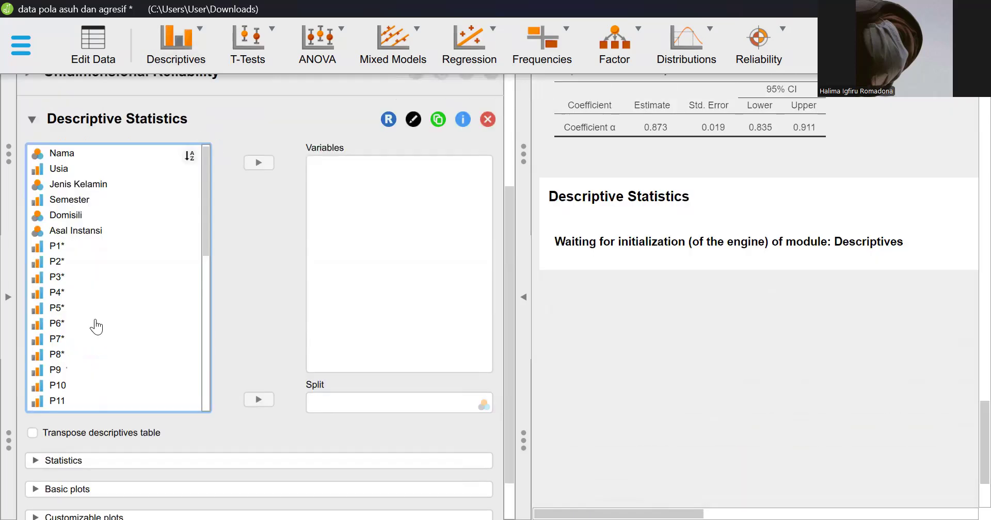
{"action": "left_click_drag", "start_coordinate": [206, 169], "coordinate": [201, 281]}
{"action": "left_click", "coordinate": [123, 289]}
{"action": "left_click", "coordinate": [256, 163]}
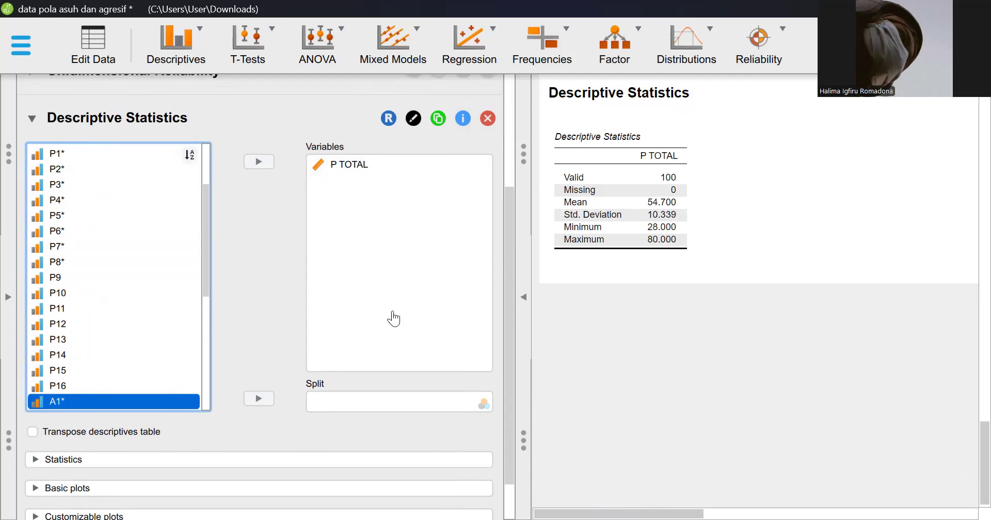
{"action": "left_click_drag", "start_coordinate": [208, 253], "coordinate": [188, 394]}
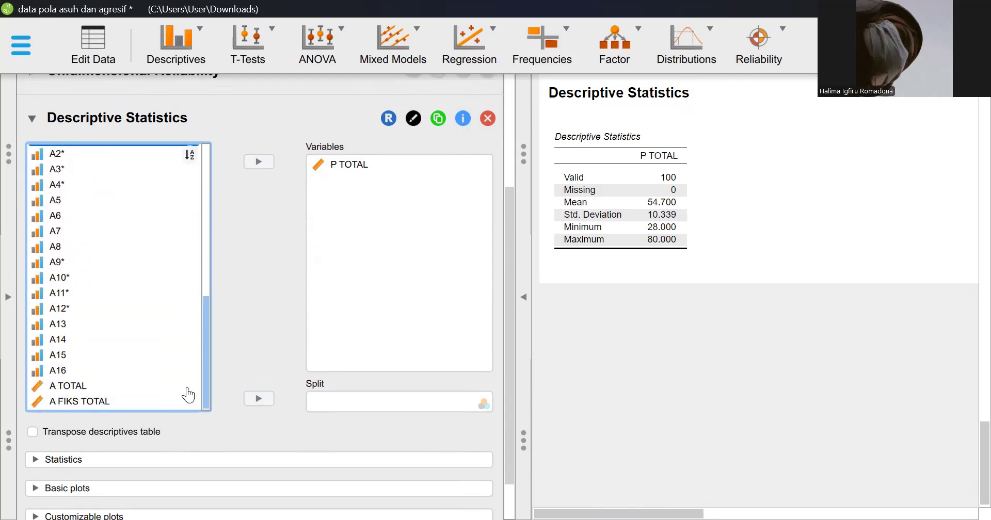
{"action": "left_click", "coordinate": [112, 404]}
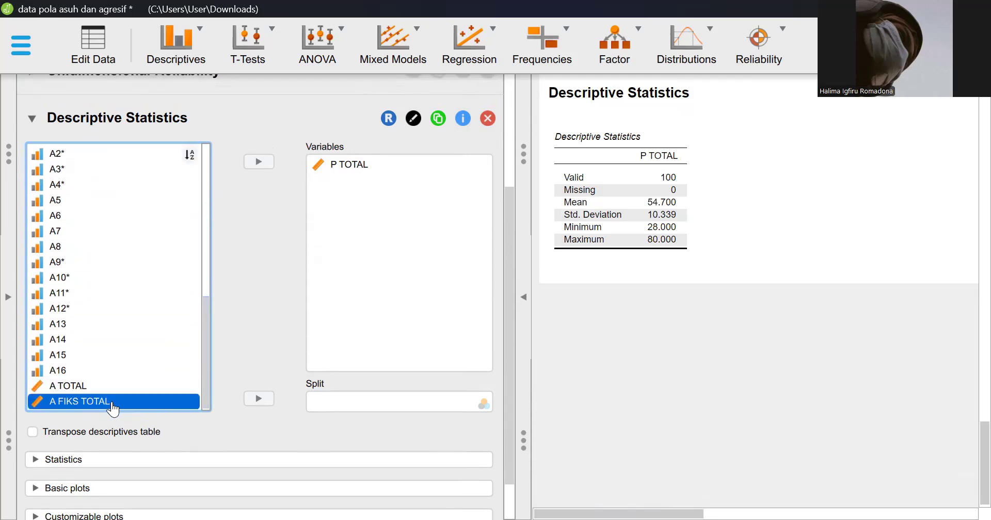
{"action": "left_click", "coordinate": [258, 162]}
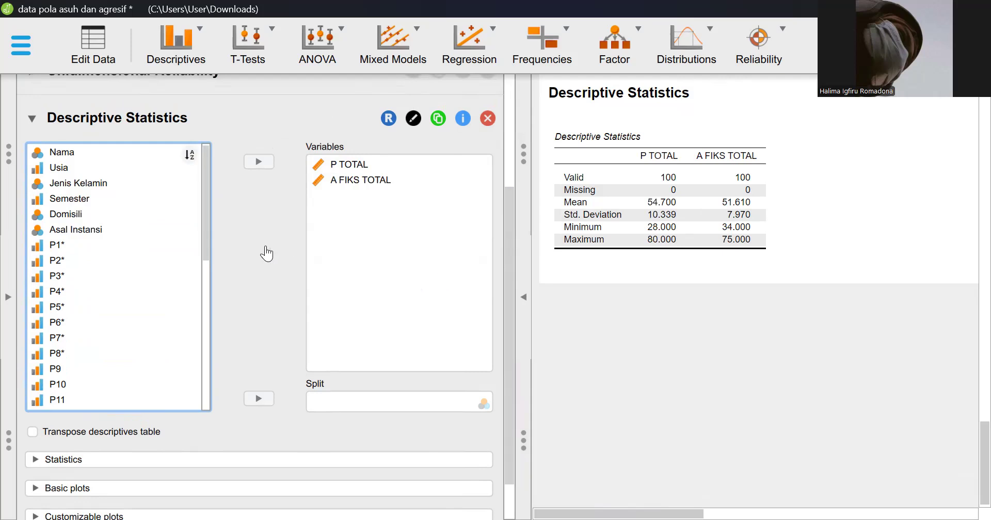
Add skewness and kurtosis to the statistics of the Descriptive Statistics analysis
{"action": "scroll", "coordinate": [169, 407], "scroll_direction": "down", "scroll_amount": 3}
{"action": "scroll", "coordinate": [228, 338], "scroll_direction": "down", "scroll_amount": 1}
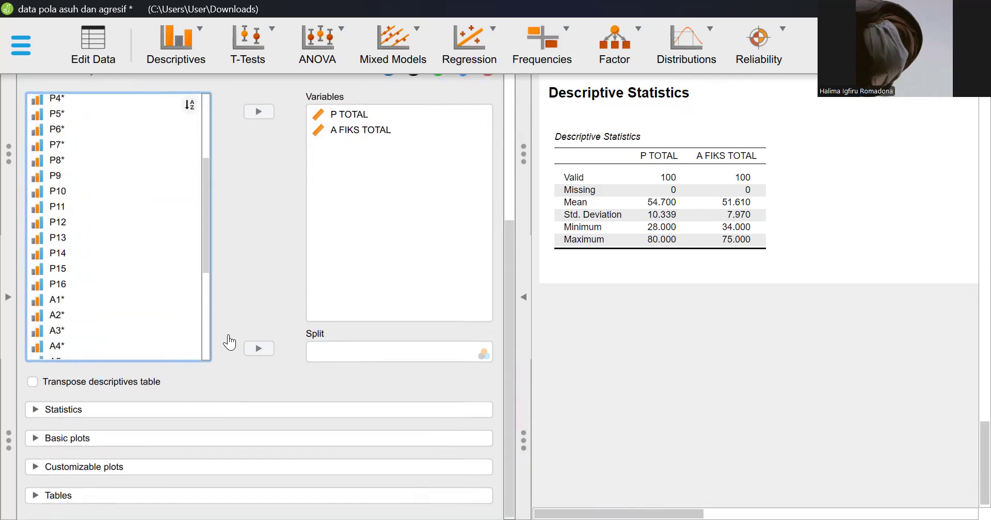
{"action": "left_click", "coordinate": [40, 409]}
{"action": "scroll", "coordinate": [172, 427], "scroll_direction": "down", "scroll_amount": 6}
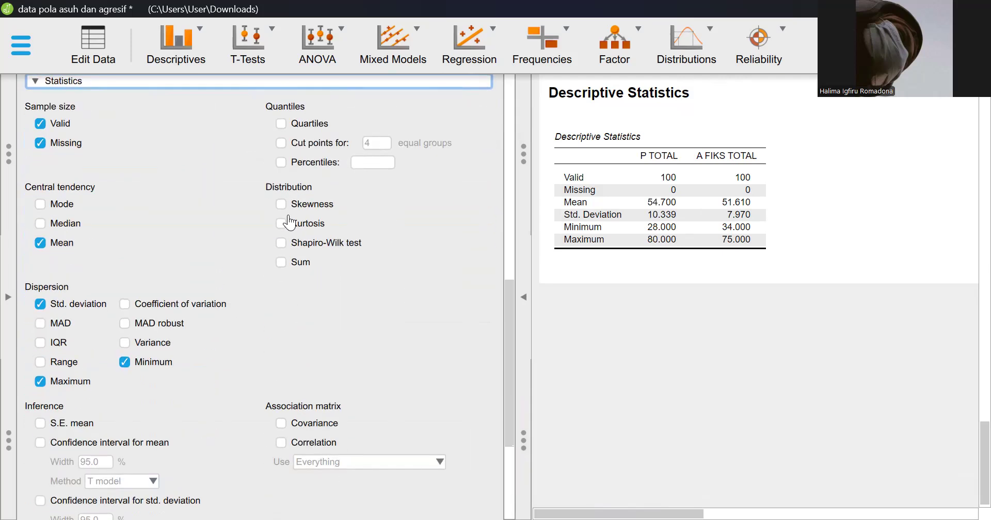
{"action": "left_click", "coordinate": [281, 205]}
{"action": "left_click", "coordinate": [282, 223]}
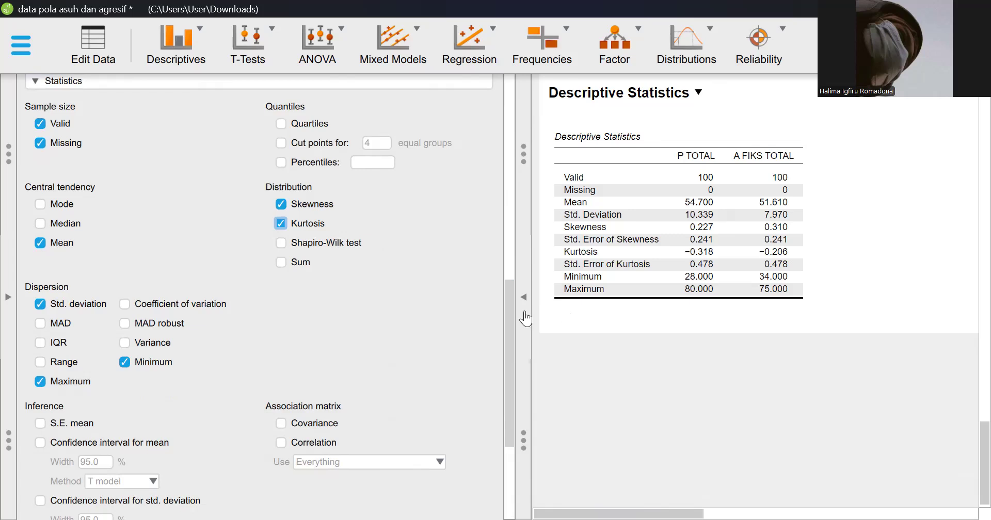
{"action": "scroll", "coordinate": [148, 500], "scroll_direction": "down", "scroll_amount": 3}
{"action": "scroll", "coordinate": [48, 155], "scroll_direction": "up", "scroll_amount": 6}
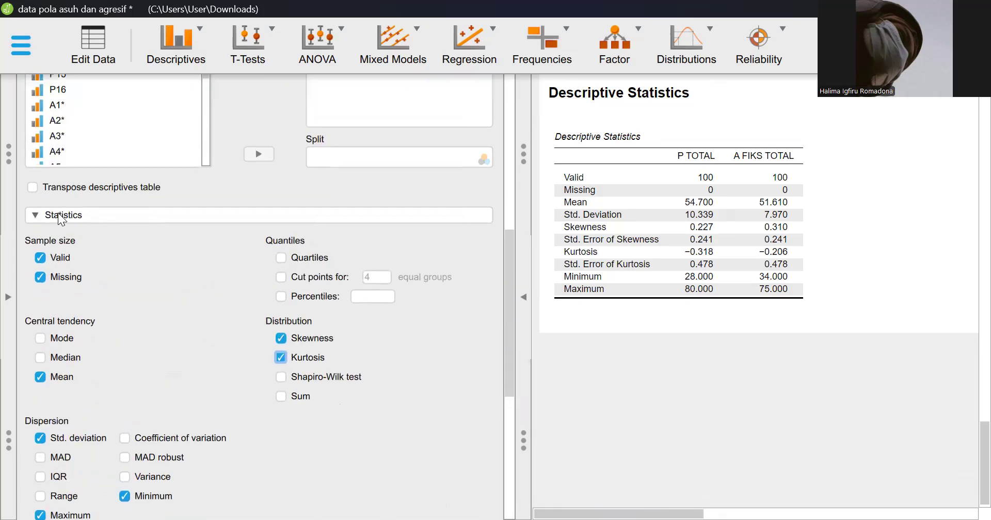
{"action": "left_click", "coordinate": [48, 216]}
Add Q-Q plots for P TOTAL and A FIKS TOTAL to the Descriptive Statistics analysis
{"action": "scroll", "coordinate": [195, 335], "scroll_direction": "down", "scroll_amount": 3}
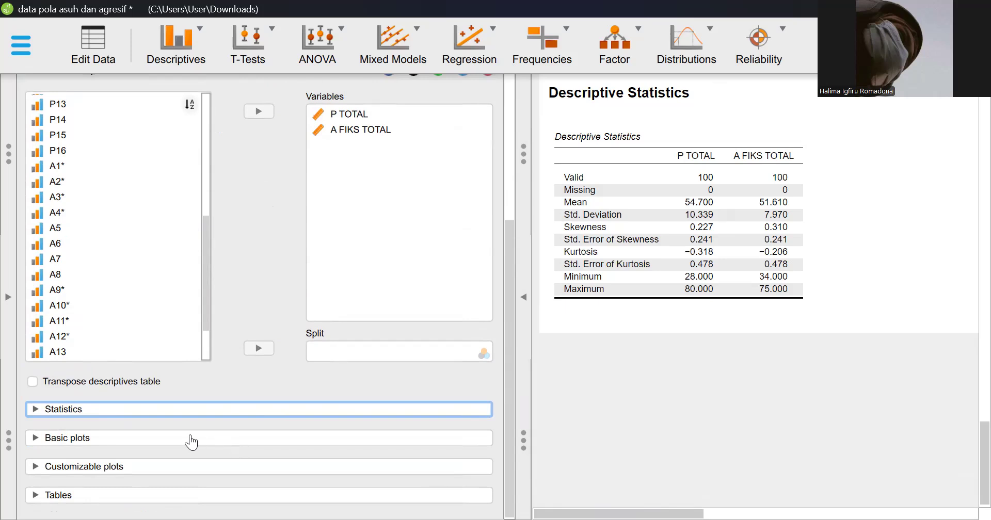
{"action": "left_click", "coordinate": [49, 441]}
{"action": "scroll", "coordinate": [324, 394], "scroll_direction": "down", "scroll_amount": 3}
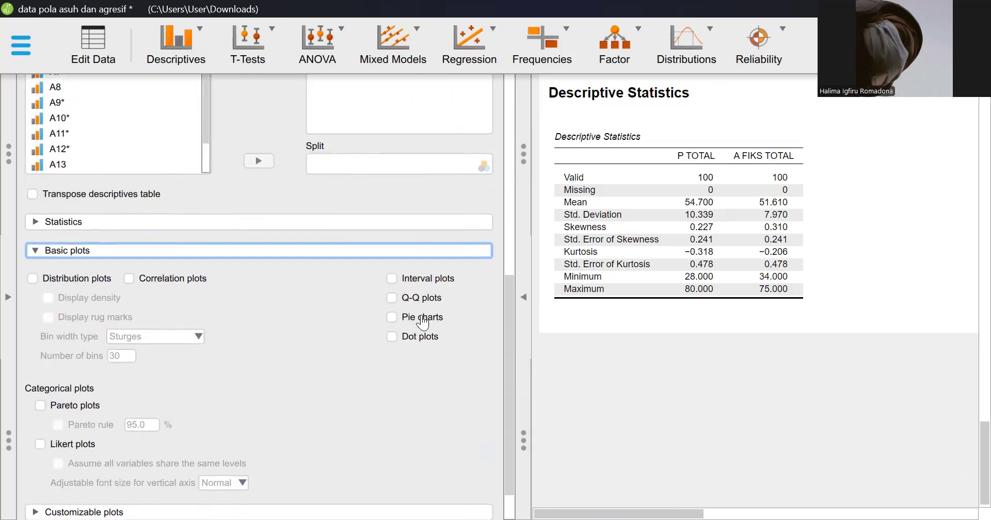
{"action": "left_click", "coordinate": [392, 299]}
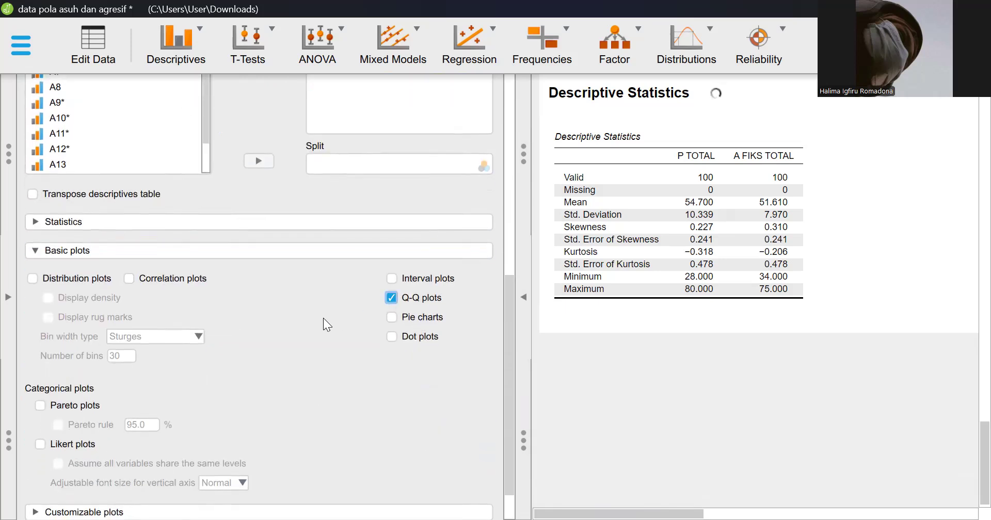
{"action": "scroll", "coordinate": [111, 372], "scroll_direction": "down", "scroll_amount": 1}
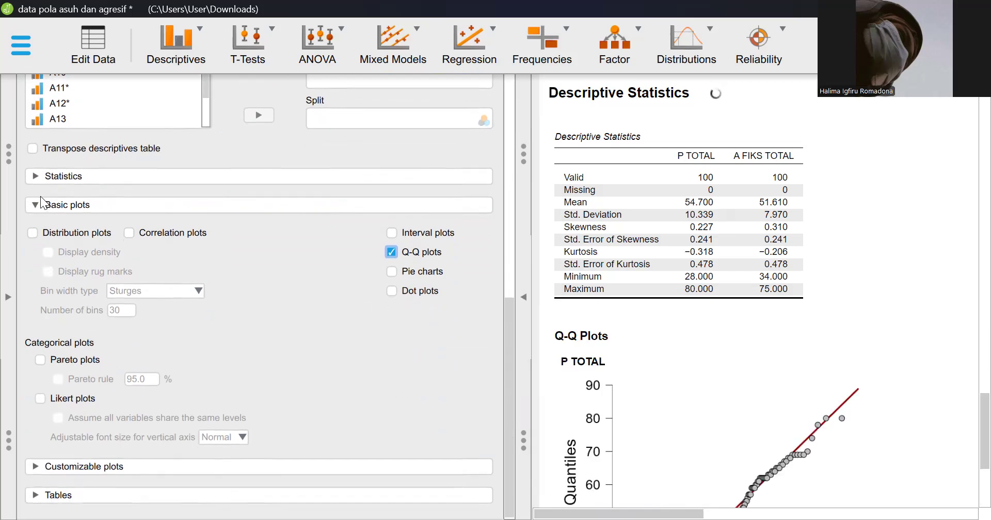
{"action": "left_click", "coordinate": [40, 176]}
Examine the descriptive statistics table and the Q-Q plots of P TOTAL and A FIKS TOTAL in the enlarged results area
{"action": "left_click", "coordinate": [523, 296]}
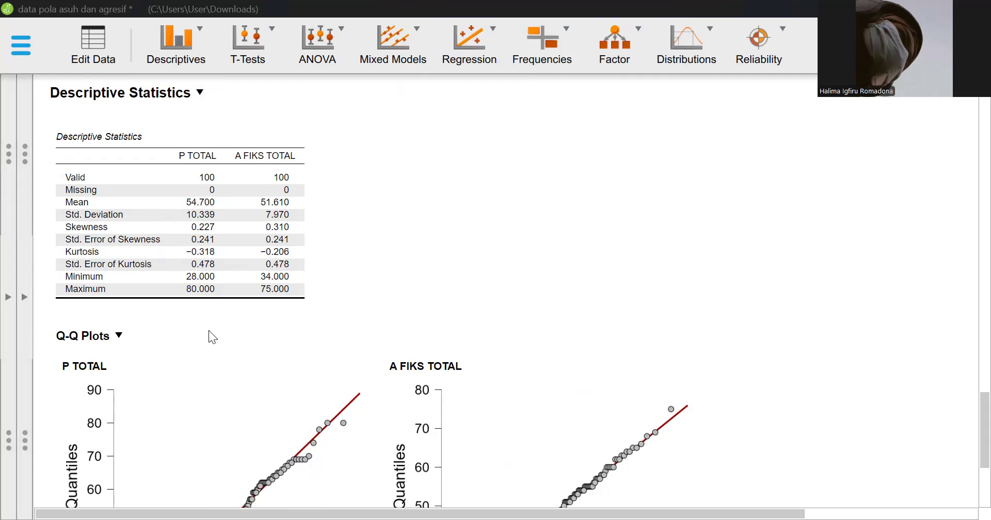
{"action": "scroll", "coordinate": [208, 330], "scroll_direction": "down", "scroll_amount": 3}
{"action": "scroll", "coordinate": [208, 334], "scroll_direction": "down", "scroll_amount": 2}
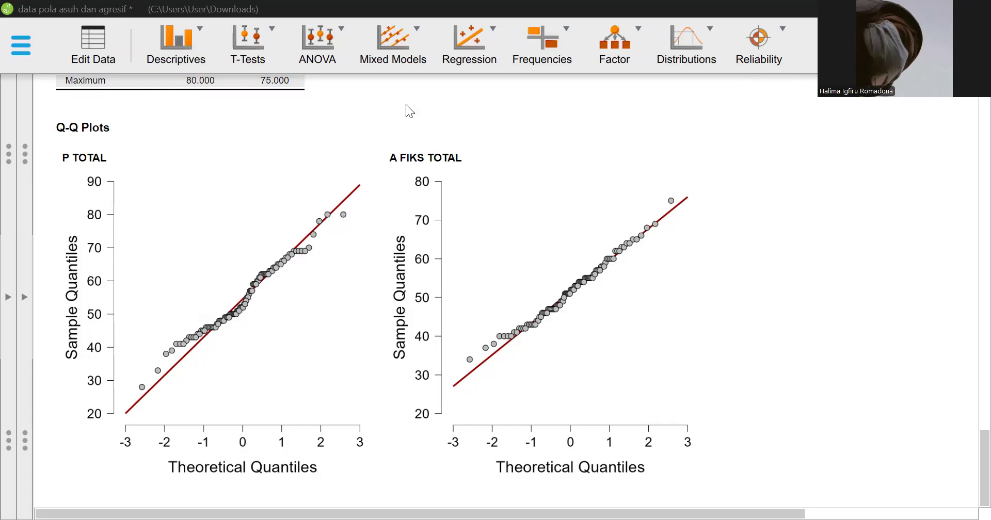
{"action": "left_click", "coordinate": [369, 100]}
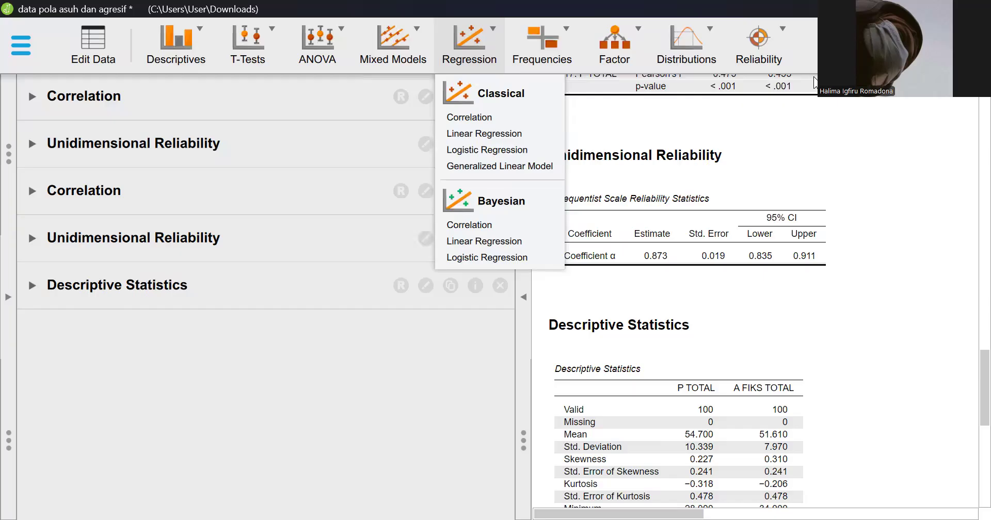
Create a new classical Correlation analysis with P TOTAL as its first variable
{"action": "left_click", "coordinate": [422, 83]}
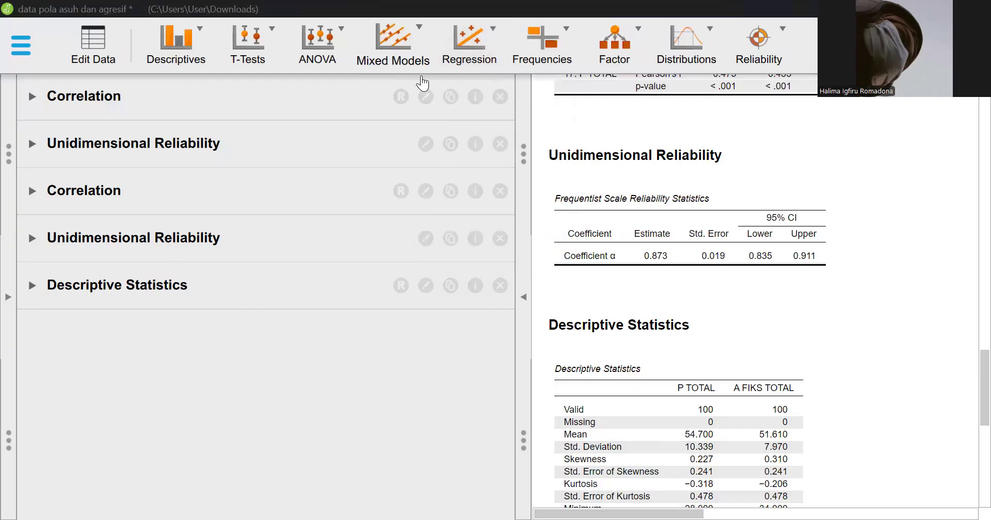
{"action": "left_click", "coordinate": [467, 57]}
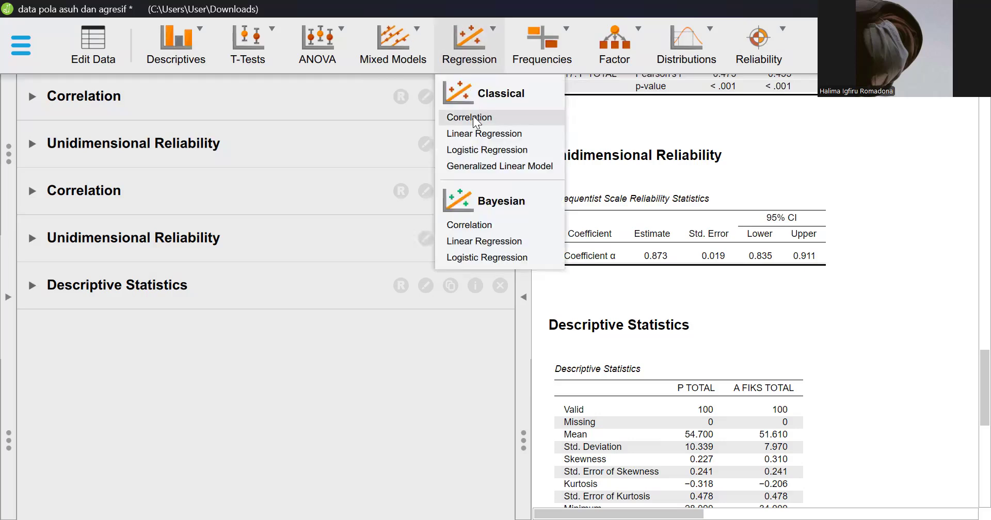
{"action": "left_click", "coordinate": [473, 116]}
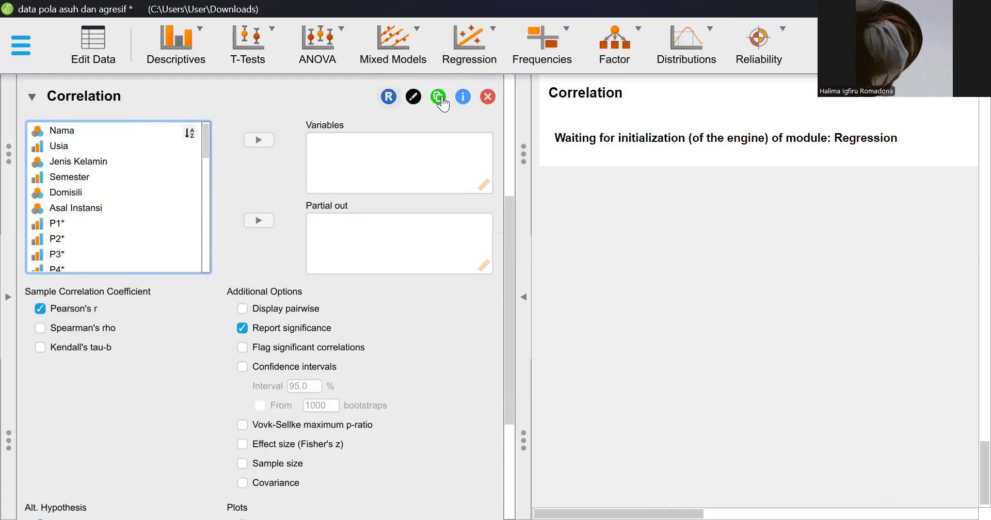
{"action": "left_click_drag", "start_coordinate": [207, 145], "coordinate": [205, 189]}
{"action": "scroll", "coordinate": [206, 190], "scroll_direction": "down", "scroll_amount": 6}
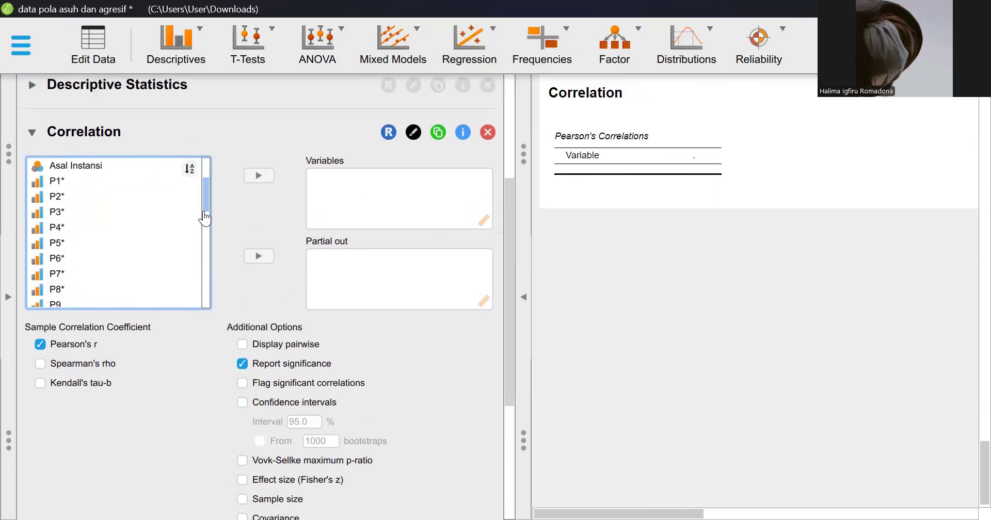
{"action": "left_click", "coordinate": [155, 238]}
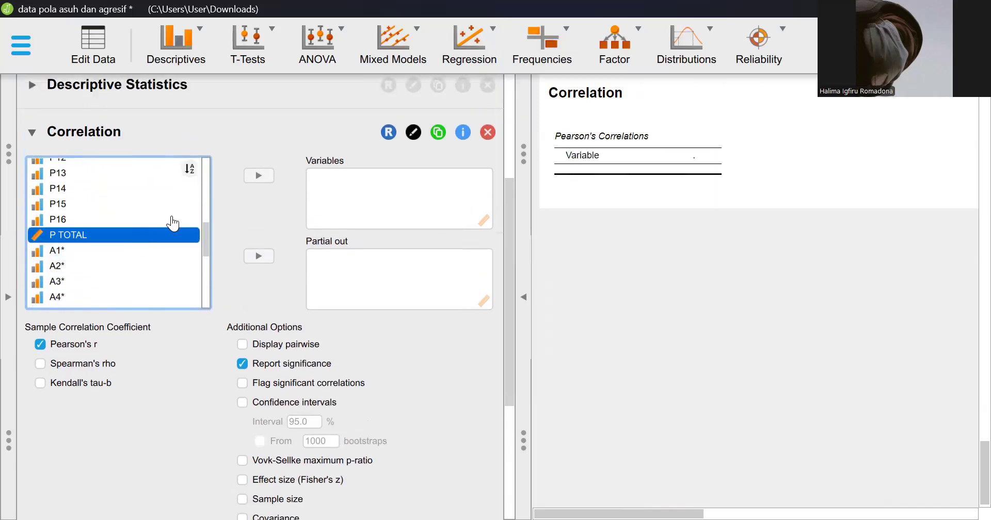
{"action": "left_click", "coordinate": [258, 175]}
Add A FIKS TOTAL as the second variable of the new Correlation analysis
{"action": "scroll", "coordinate": [137, 267], "scroll_direction": "down", "scroll_amount": 5}
{"action": "scroll", "coordinate": [132, 266], "scroll_direction": "down", "scroll_amount": 5}
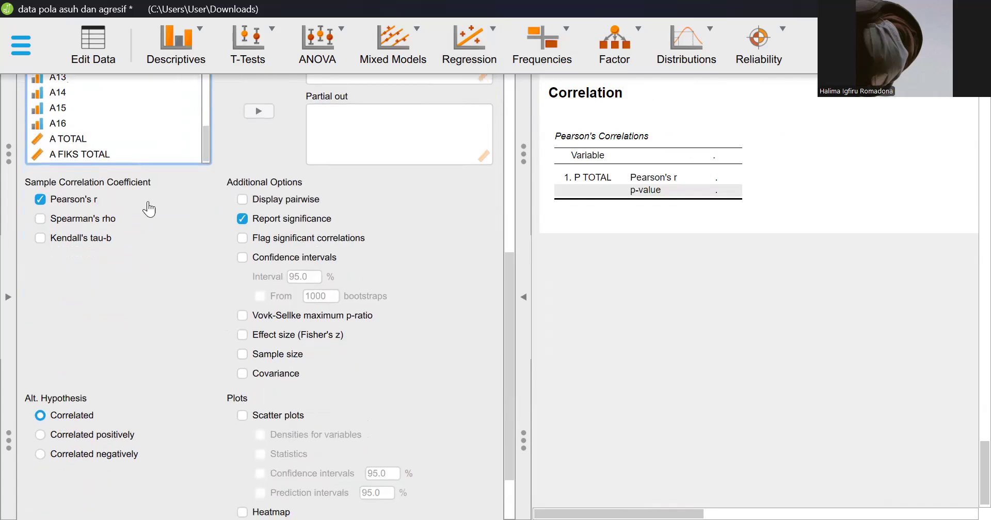
{"action": "left_click", "coordinate": [135, 137]}
{"action": "left_click", "coordinate": [135, 152]}
{"action": "scroll", "coordinate": [222, 135], "scroll_direction": "up", "scroll_amount": 5}
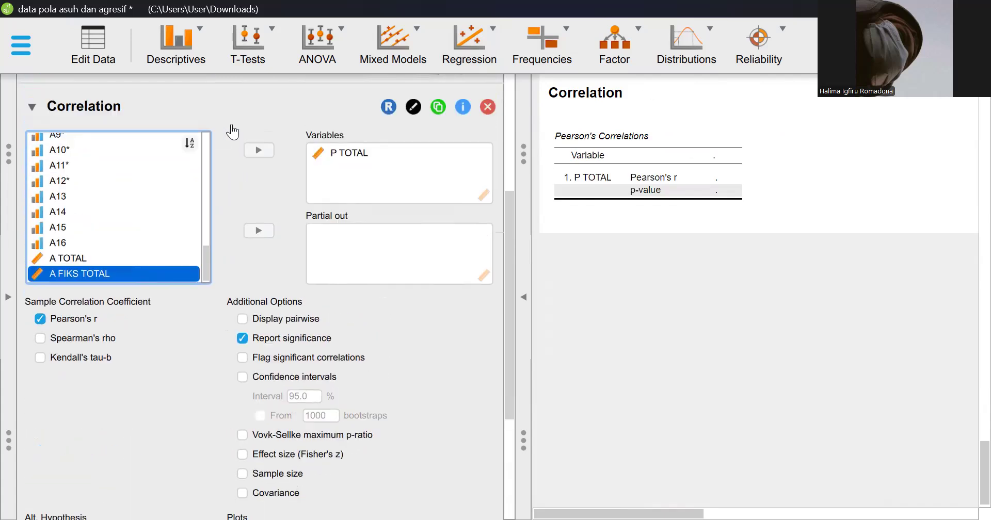
{"action": "left_click", "coordinate": [259, 175]}
Look through the correlation's options and assumption checks, and examine the Pearson correlation between P TOTAL and A FIKS TOTAL
{"action": "scroll", "coordinate": [175, 386], "scroll_direction": "down", "scroll_amount": 5}
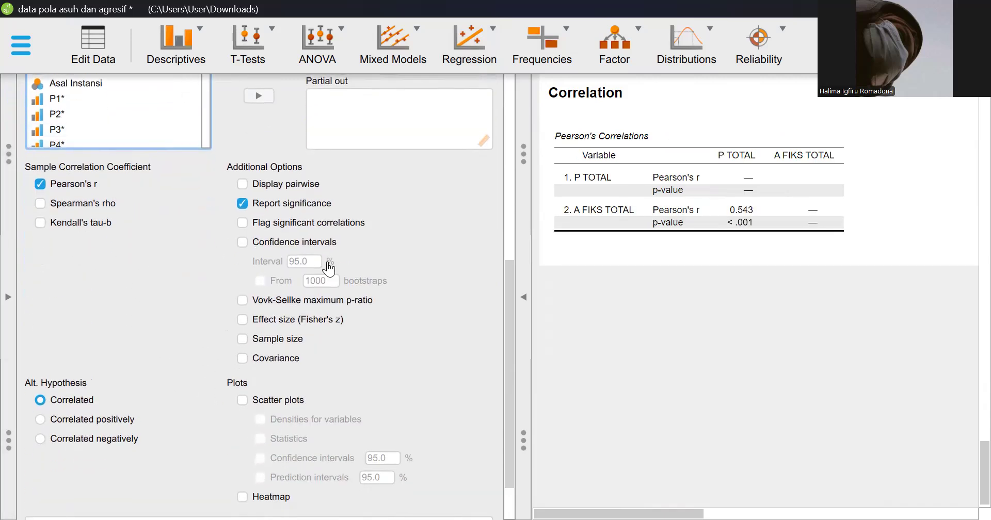
{"action": "scroll", "coordinate": [91, 425], "scroll_direction": "down", "scroll_amount": 2}
{"action": "left_click", "coordinate": [74, 468]}
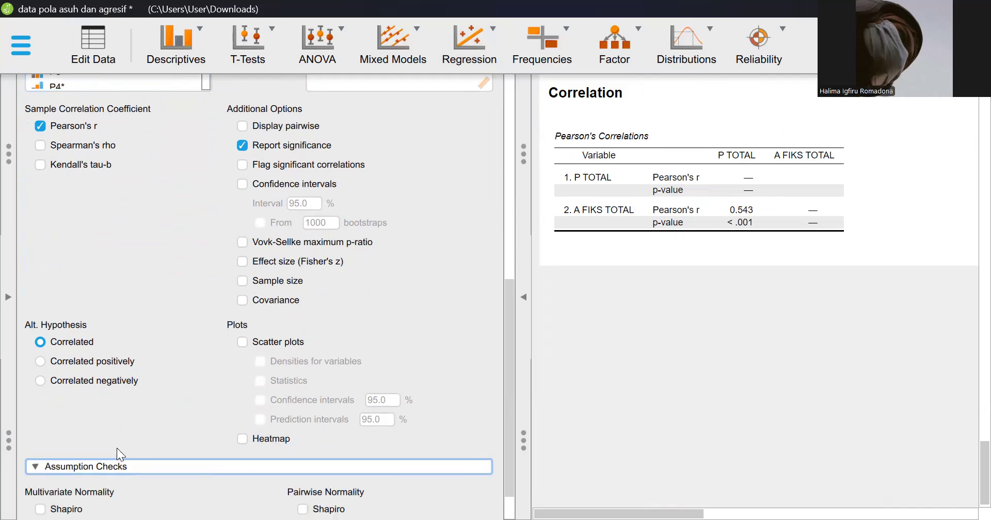
{"action": "left_click", "coordinate": [90, 421]}
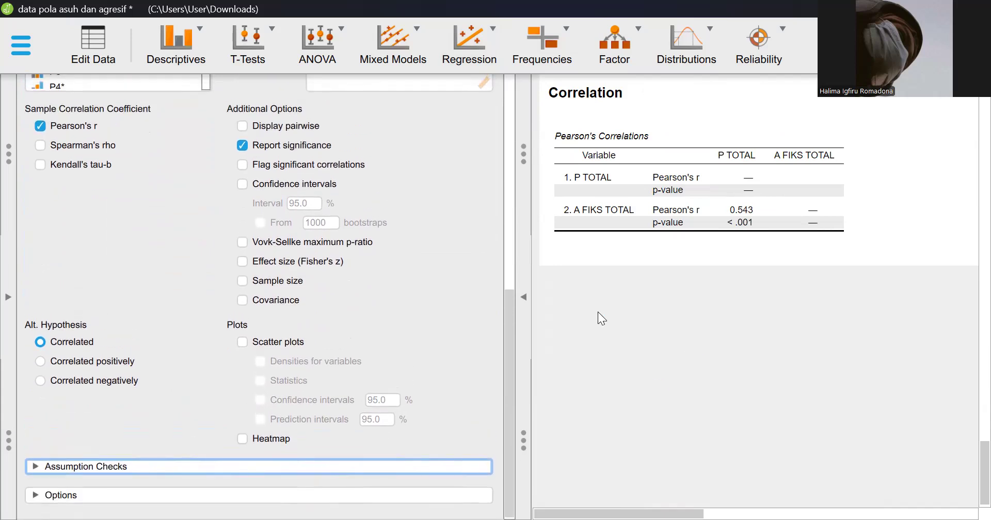
{"action": "left_click", "coordinate": [523, 320]}
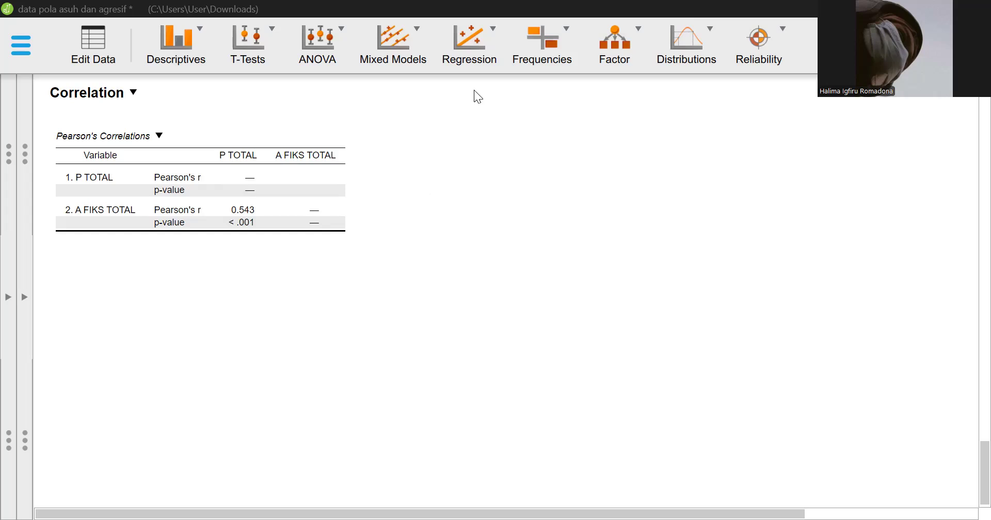
Create a classical Linear Regression analysis with A FIKS TOTAL as the dependent variable and P TOTAL as the covariate
{"action": "left_click", "coordinate": [470, 52]}
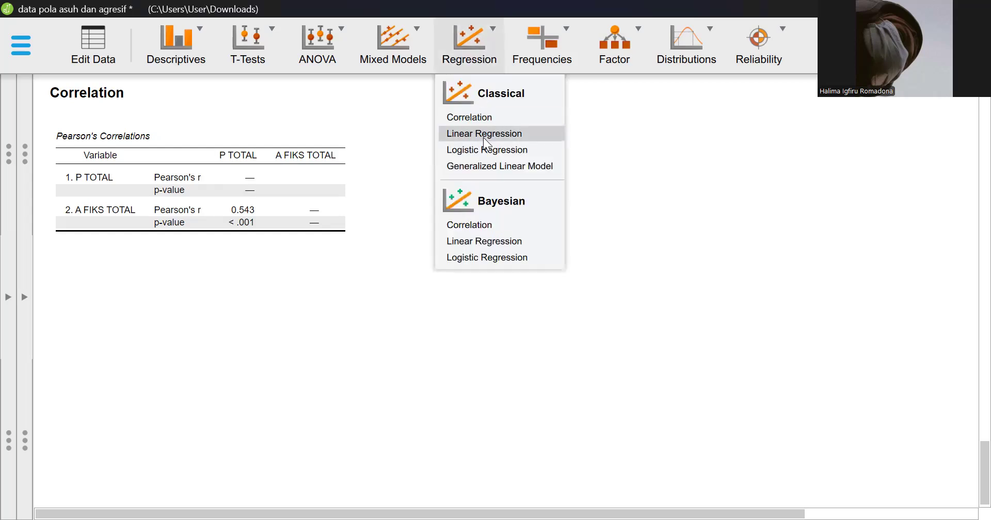
{"action": "left_click", "coordinate": [483, 135]}
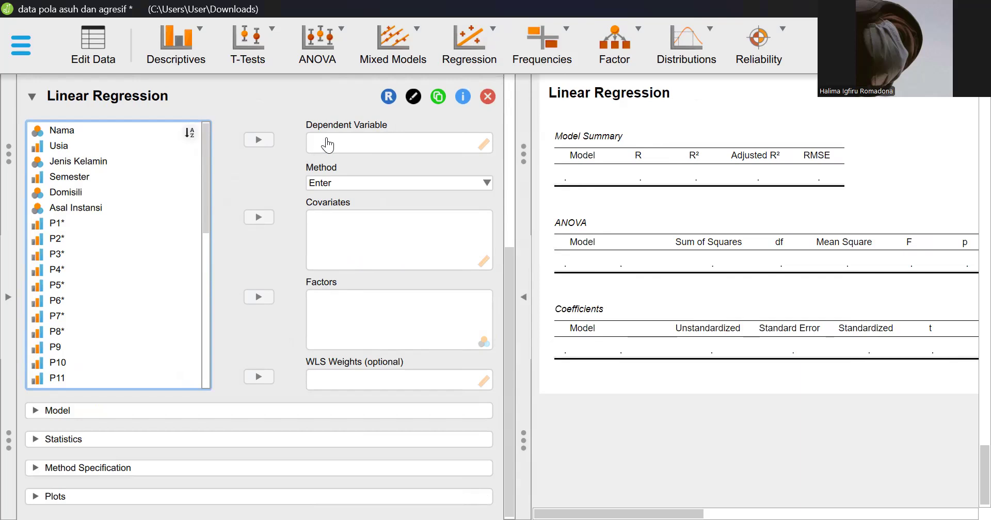
{"action": "left_click_drag", "start_coordinate": [205, 183], "coordinate": [204, 384]}
{"action": "left_click", "coordinate": [103, 380]}
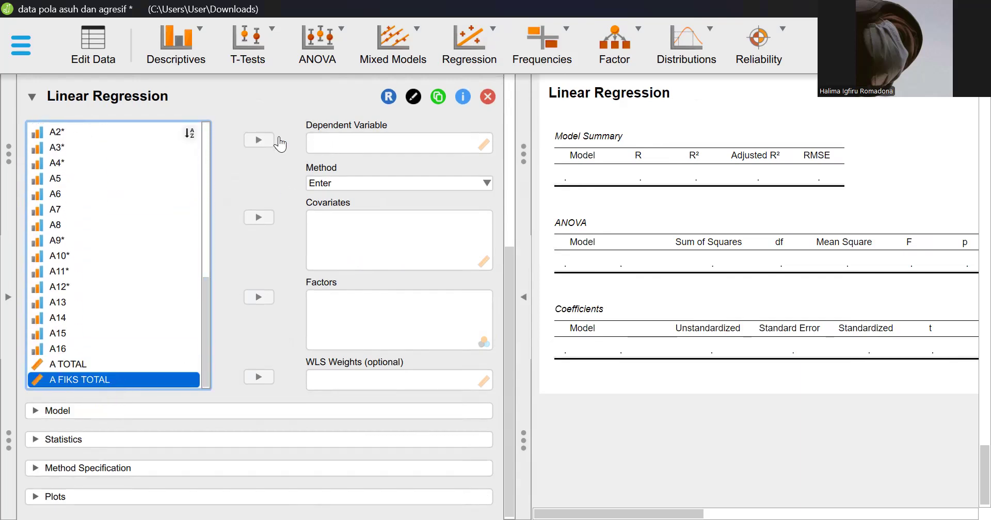
{"action": "left_click", "coordinate": [259, 140]}
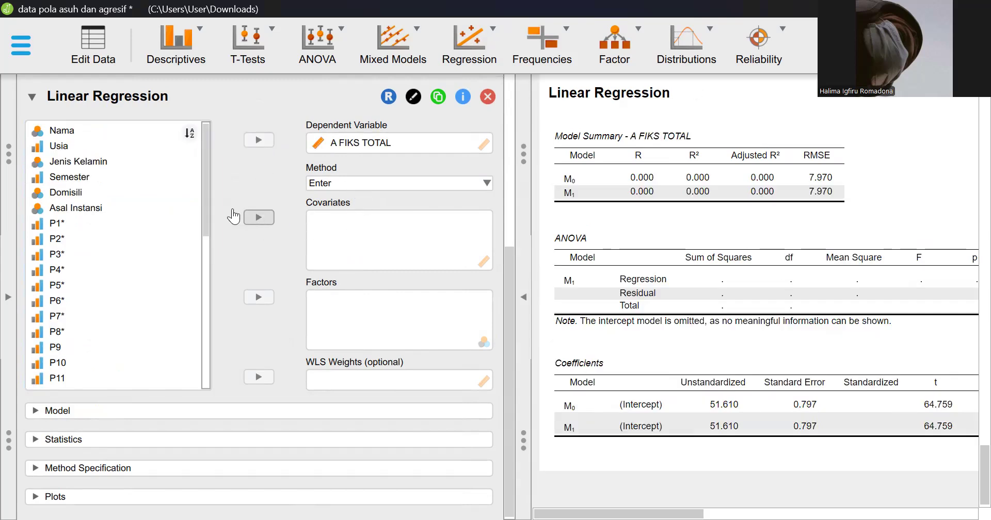
{"action": "scroll", "coordinate": [203, 267], "scroll_direction": "down", "scroll_amount": 5}
{"action": "left_click", "coordinate": [154, 241]}
{"action": "left_click", "coordinate": [258, 216]}
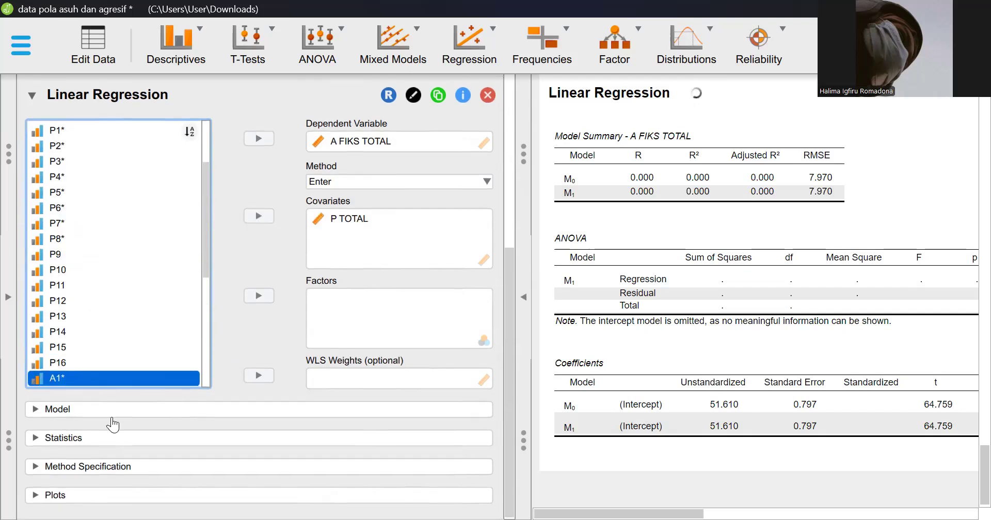
Append the linear regression's residuals to the data in a new column named residual pa
{"action": "left_click", "coordinate": [53, 415]}
{"action": "scroll", "coordinate": [168, 448], "scroll_direction": "down", "scroll_amount": 2}
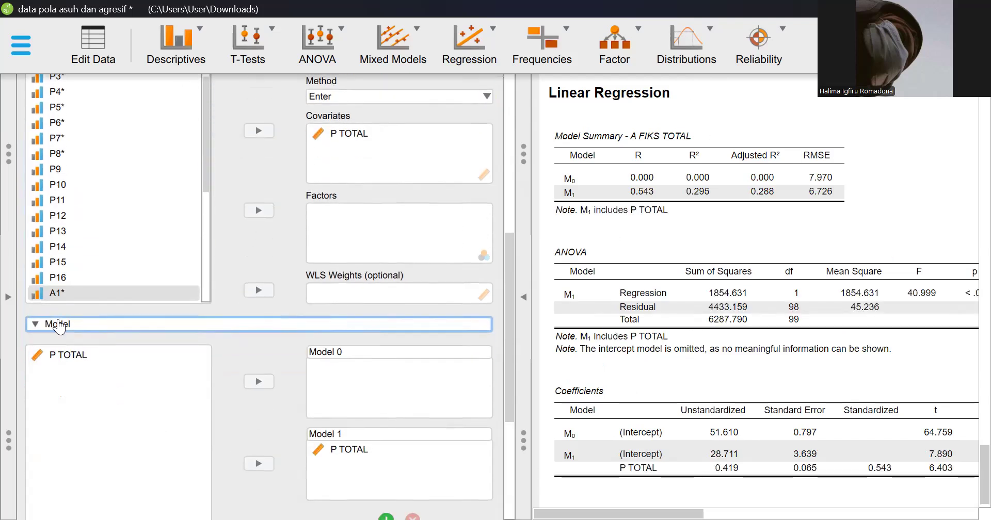
{"action": "left_click", "coordinate": [58, 326]}
{"action": "scroll", "coordinate": [72, 361], "scroll_direction": "down", "scroll_amount": 2}
{"action": "scroll", "coordinate": [74, 383], "scroll_direction": "down", "scroll_amount": 1}
{"action": "left_click", "coordinate": [65, 438]}
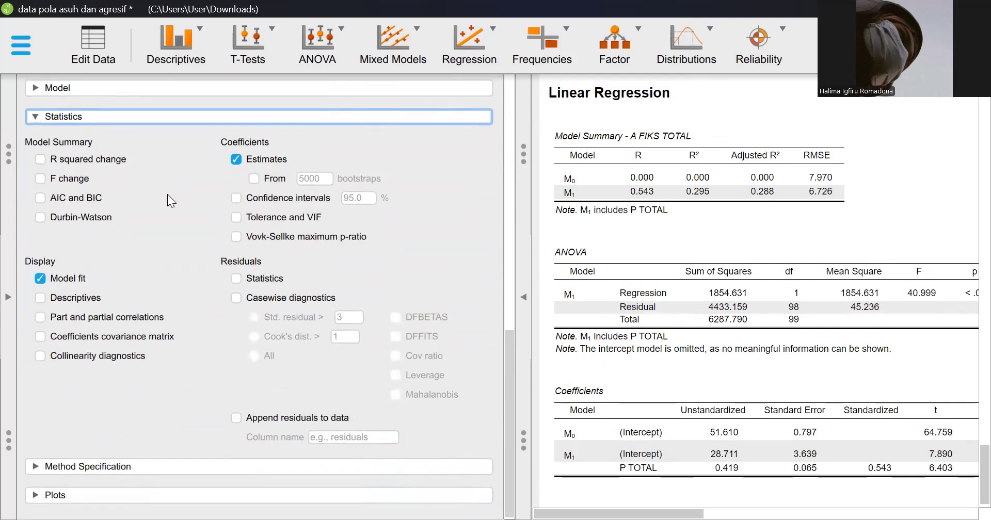
{"action": "left_click", "coordinate": [236, 418]}
{"action": "left_click", "coordinate": [357, 439]}
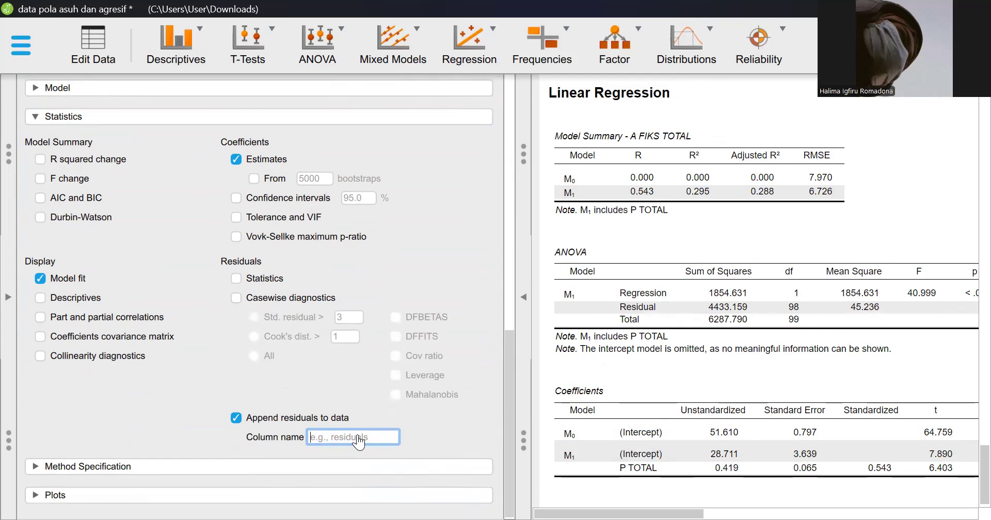
{"action": "type", "text": "residual pa"}
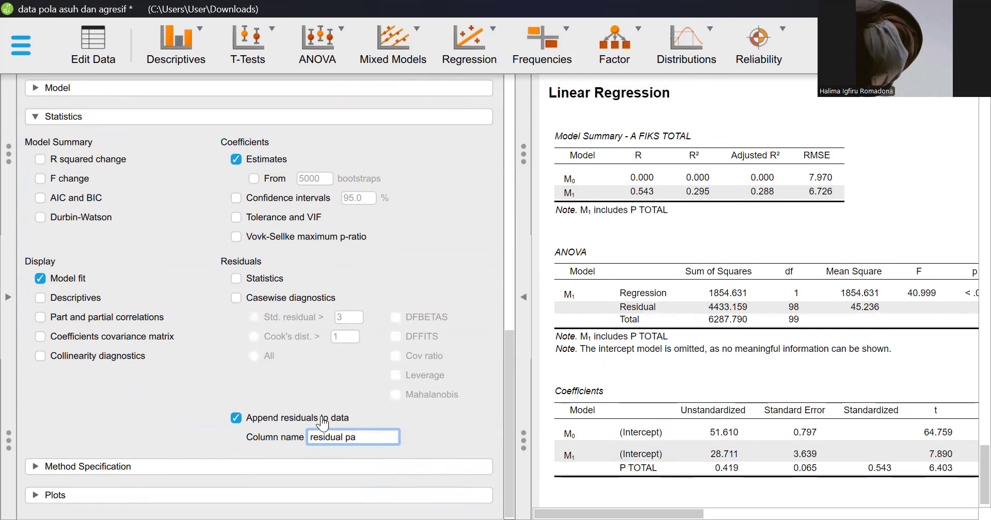
{"action": "left_click", "coordinate": [36, 121]}
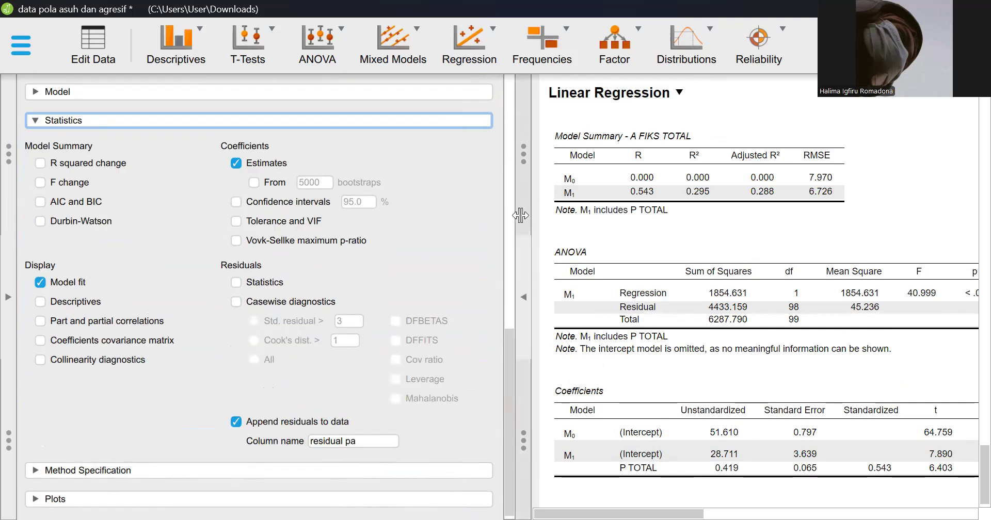
Widen the results view and examine the regression's model summary, ANOVA and coefficients tables
{"action": "left_click", "coordinate": [523, 297]}
{"action": "left_click", "coordinate": [196, 115]}
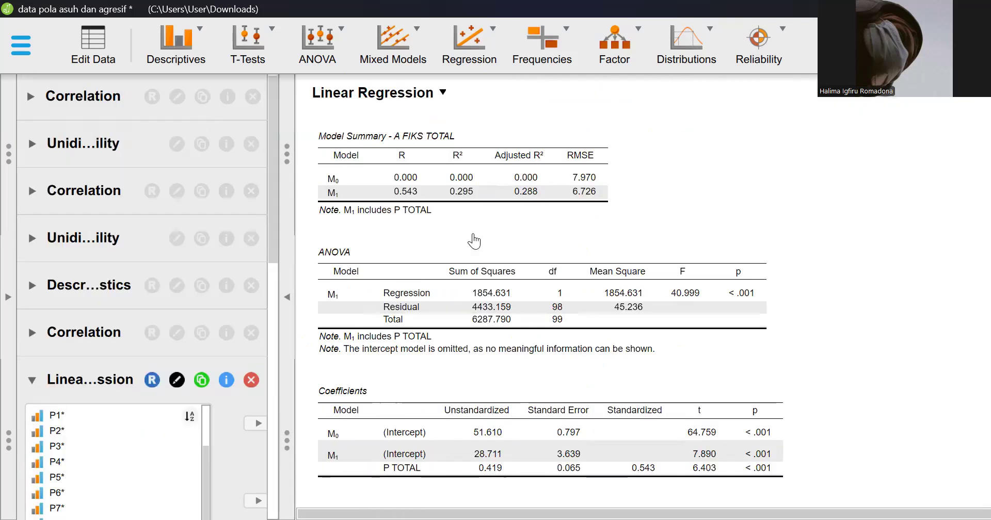
{"action": "left_click", "coordinate": [523, 331]}
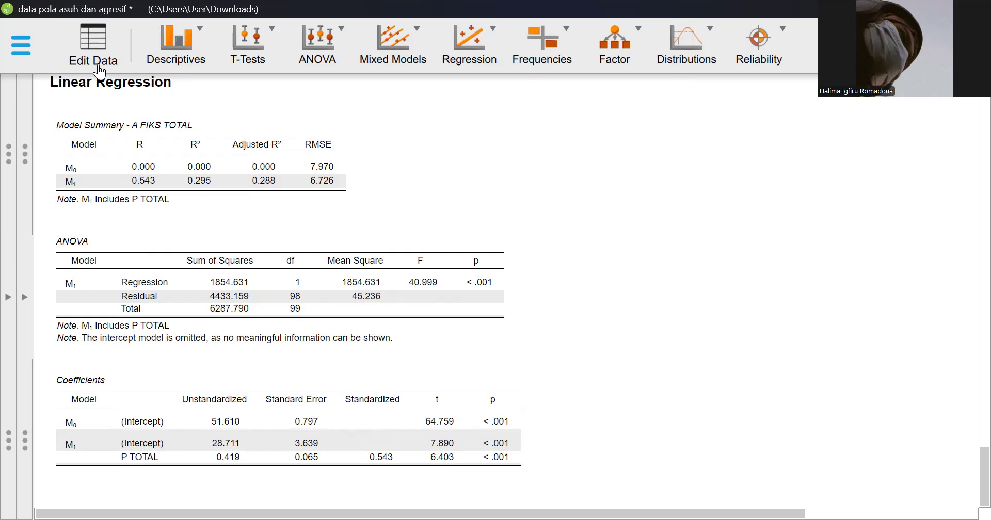
Check the residual pa column at the end of the data set and return to the analyses with their options shown
{"action": "left_click", "coordinate": [93, 42]}
{"action": "left_click_drag", "start_coordinate": [555, 501], "coordinate": [829, 496]}
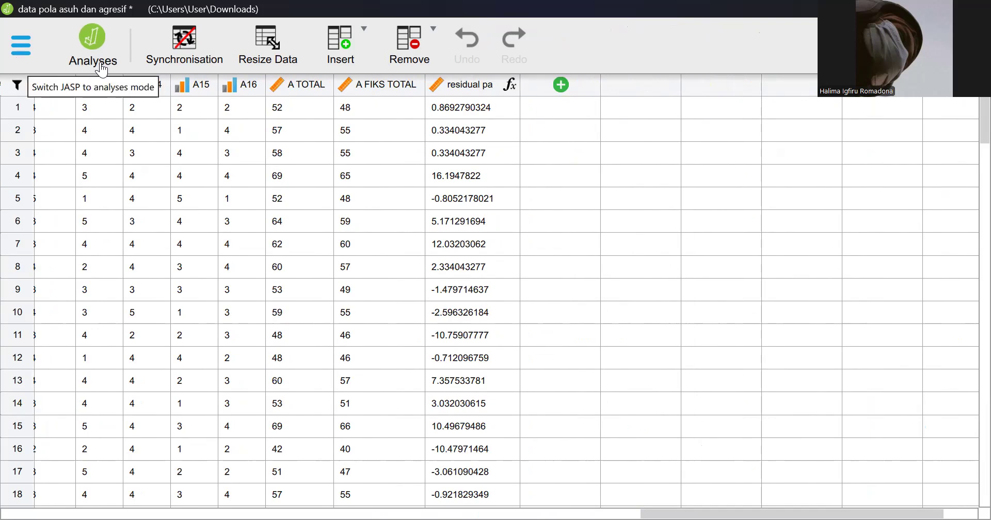
{"action": "left_click", "coordinate": [93, 44]}
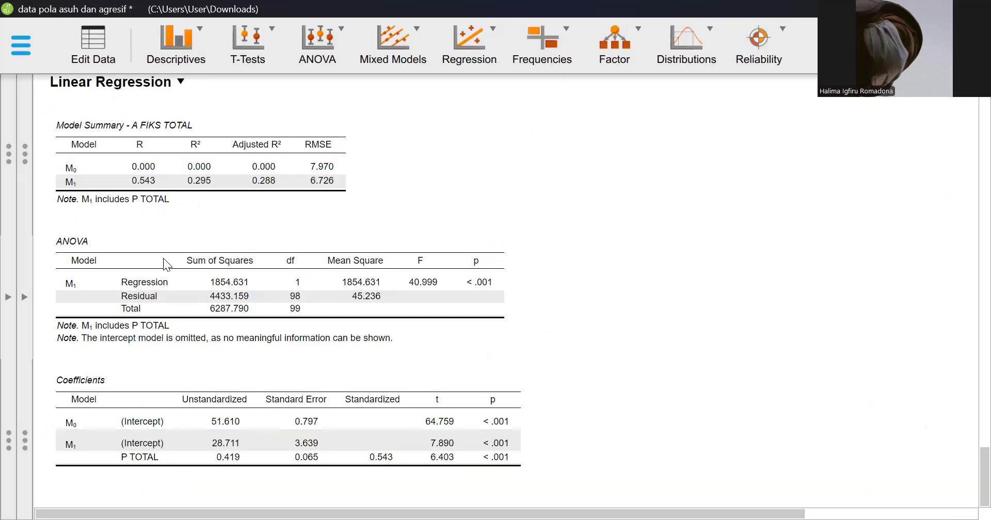
{"action": "left_click", "coordinate": [23, 302]}
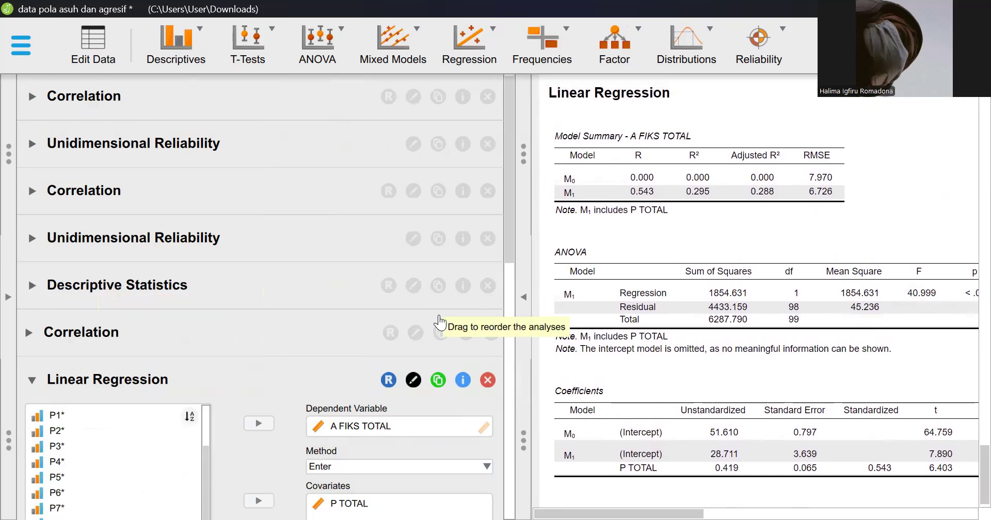
Create a Normal distribution analysis and use residual pa as its variable from the data set
{"action": "left_click", "coordinate": [686, 47]}
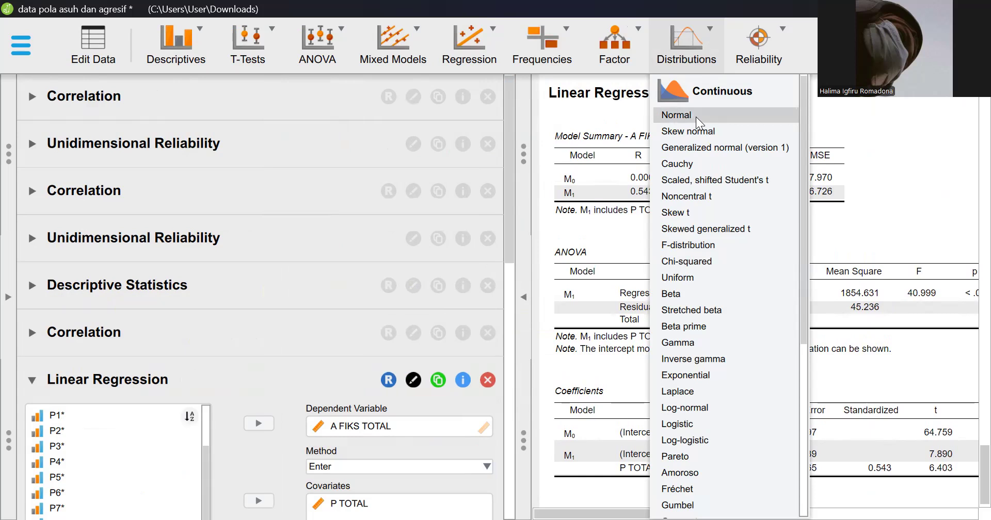
{"action": "left_click", "coordinate": [676, 114]}
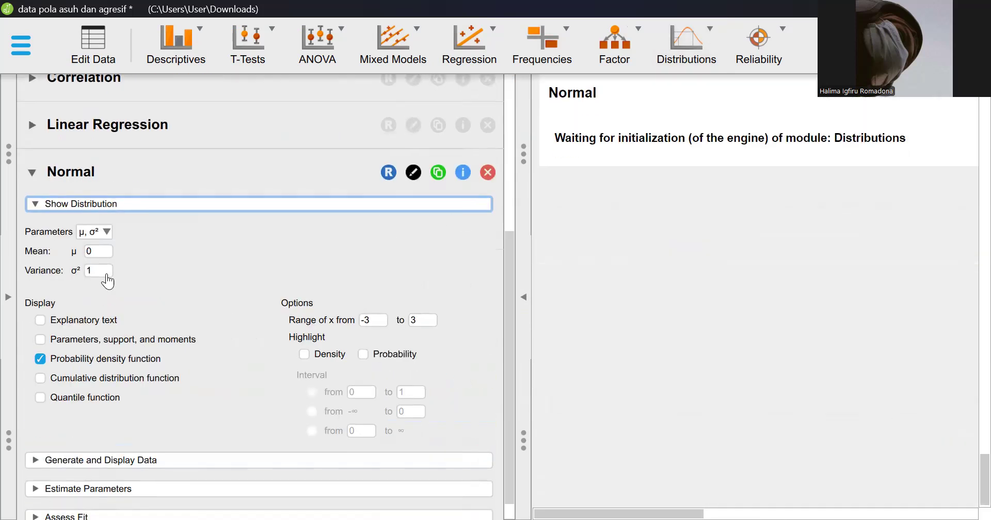
{"action": "left_click", "coordinate": [121, 437]}
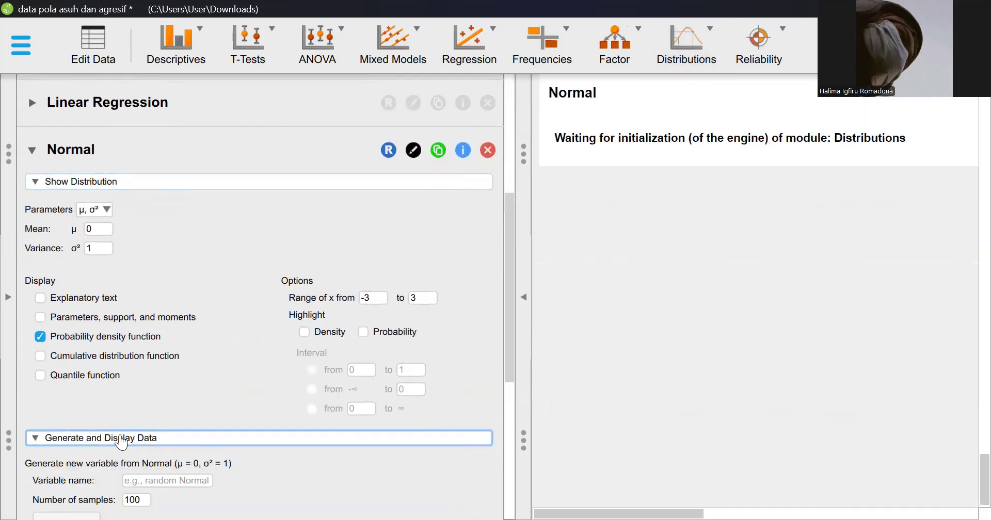
{"action": "scroll", "coordinate": [168, 365], "scroll_direction": "down", "scroll_amount": 4}
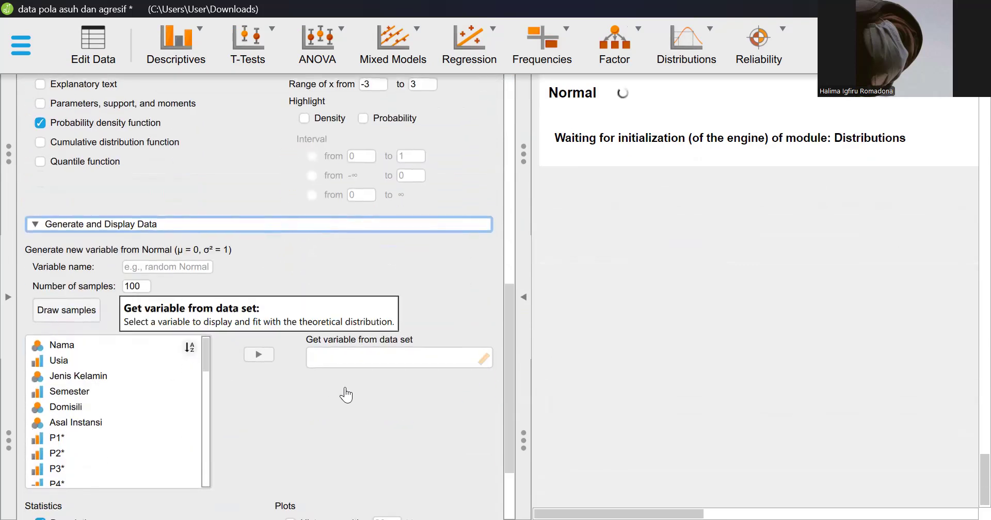
{"action": "scroll", "coordinate": [268, 382], "scroll_direction": "down", "scroll_amount": 2}
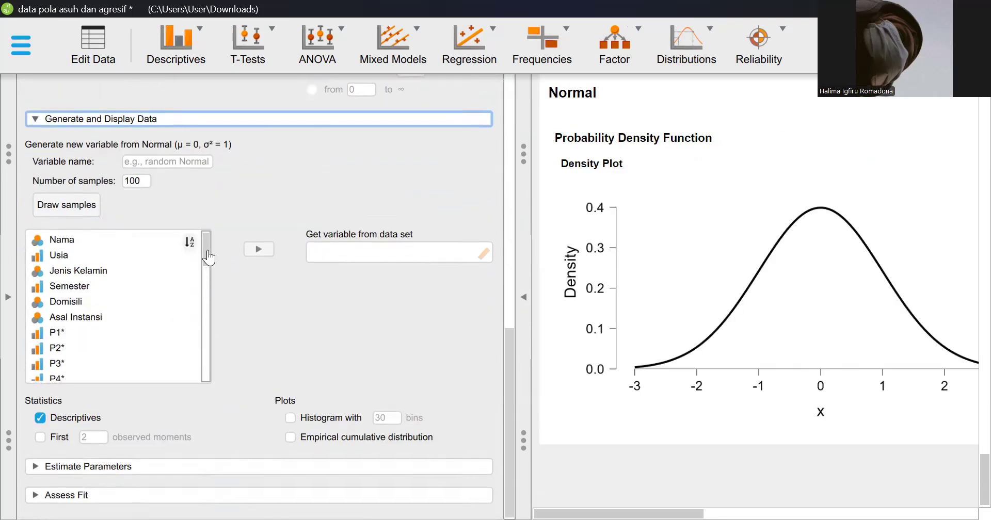
{"action": "left_click_drag", "start_coordinate": [206, 258], "coordinate": [186, 387]}
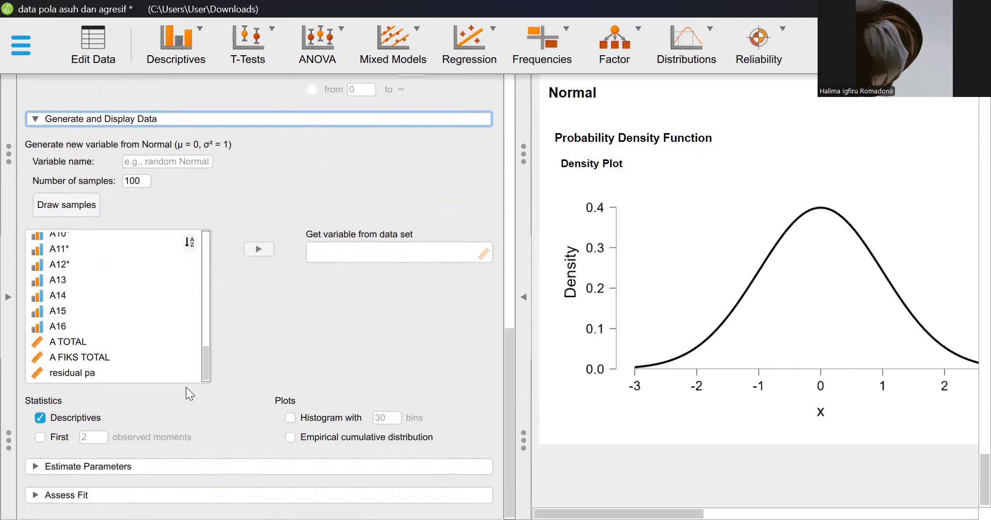
{"action": "left_click", "coordinate": [143, 372]}
{"action": "left_click", "coordinate": [257, 251]}
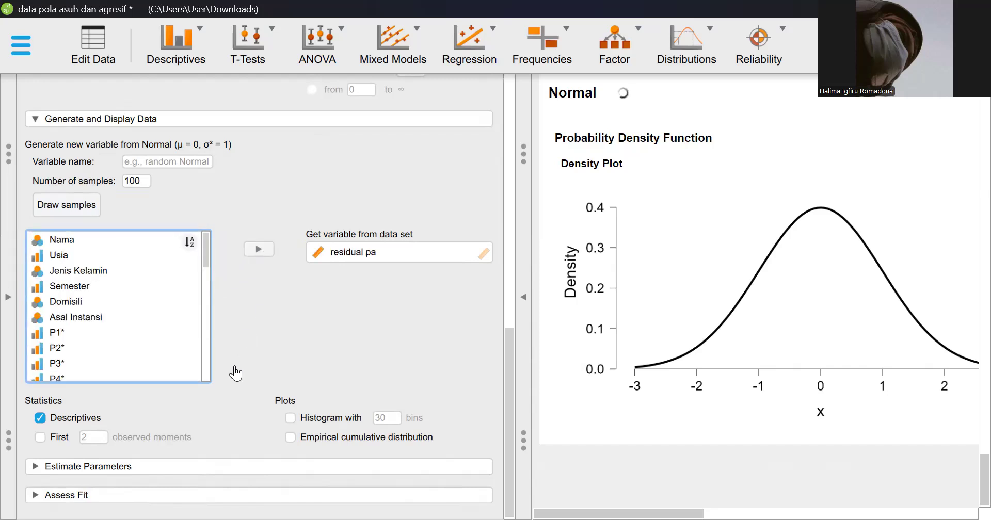
Enable the Kolmogorov-Smirnov, Cramér–von Mises, Anderson-Darling and Shapiro-Wilk fit statistics for residual pa
{"action": "left_click", "coordinate": [149, 468]}
{"action": "left_click", "coordinate": [146, 469]}
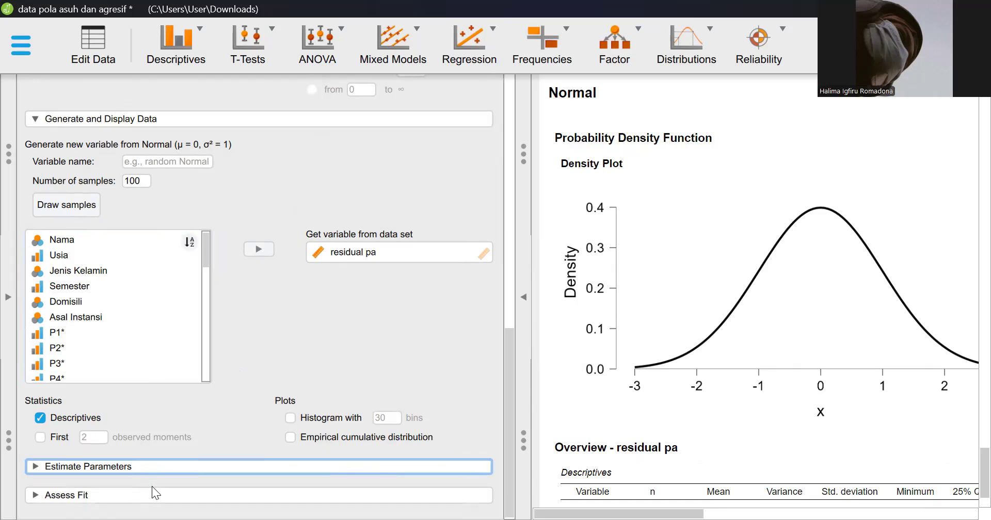
{"action": "left_click", "coordinate": [153, 490]}
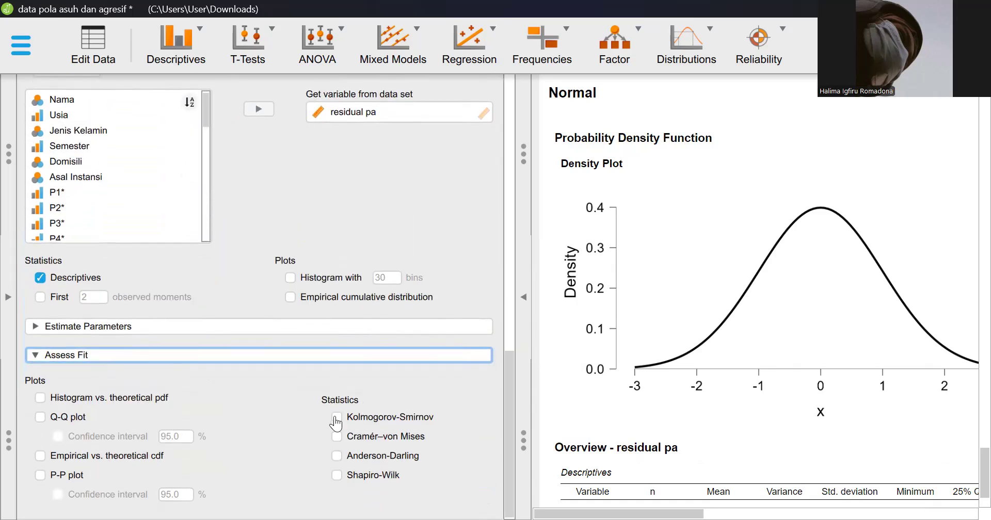
{"action": "left_click", "coordinate": [336, 418]}
{"action": "left_click", "coordinate": [337, 436]}
{"action": "left_click", "coordinate": [336, 455]}
{"action": "left_click", "coordinate": [337, 475]}
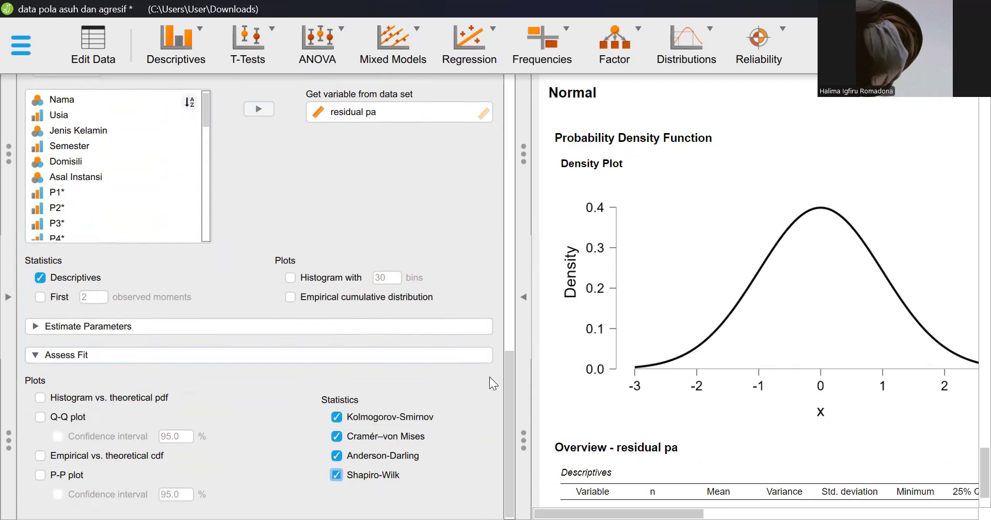
Examine the Normal analysis output for residual pa, including the descriptives, maximum likelihood estimates and fit statistics
{"action": "left_click", "coordinate": [524, 327]}
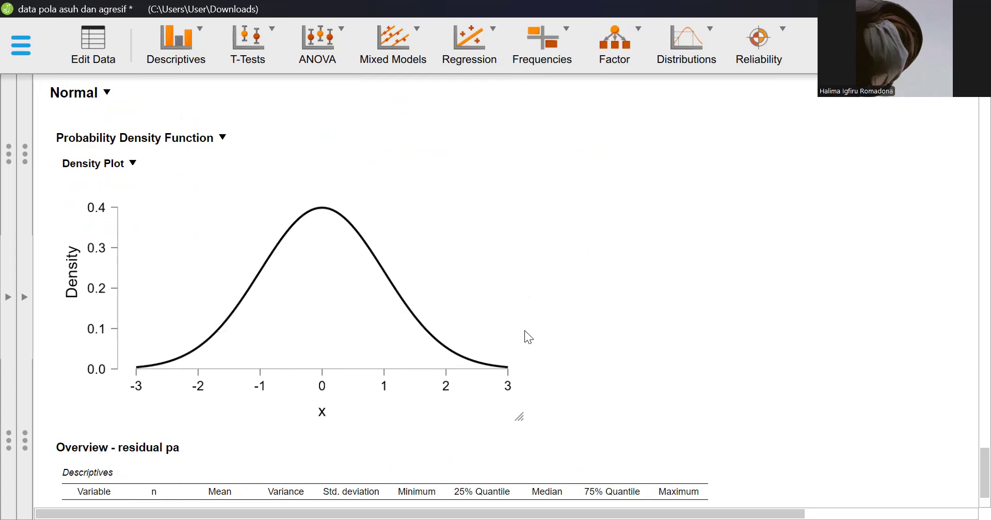
{"action": "scroll", "coordinate": [606, 399], "scroll_direction": "down", "scroll_amount": 2}
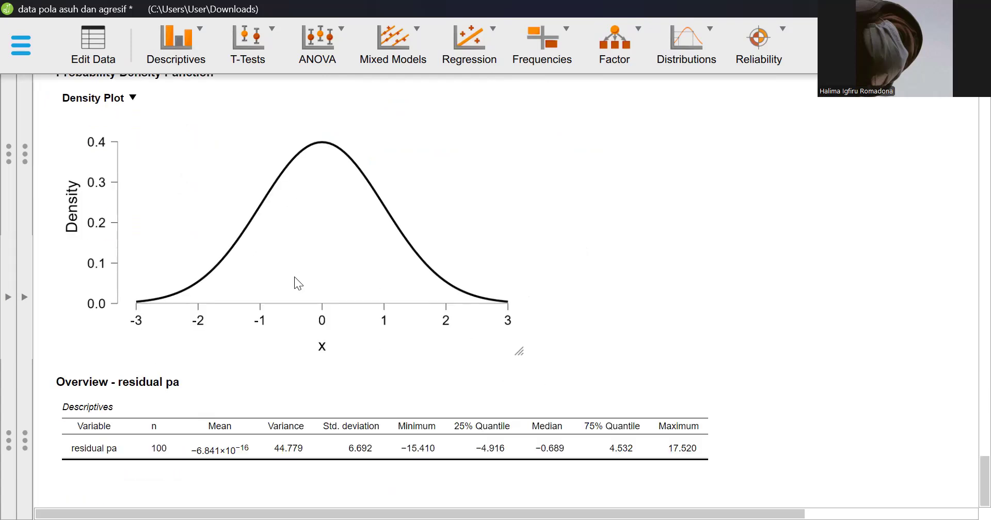
{"action": "scroll", "coordinate": [288, 478], "scroll_direction": "down", "scroll_amount": 8}
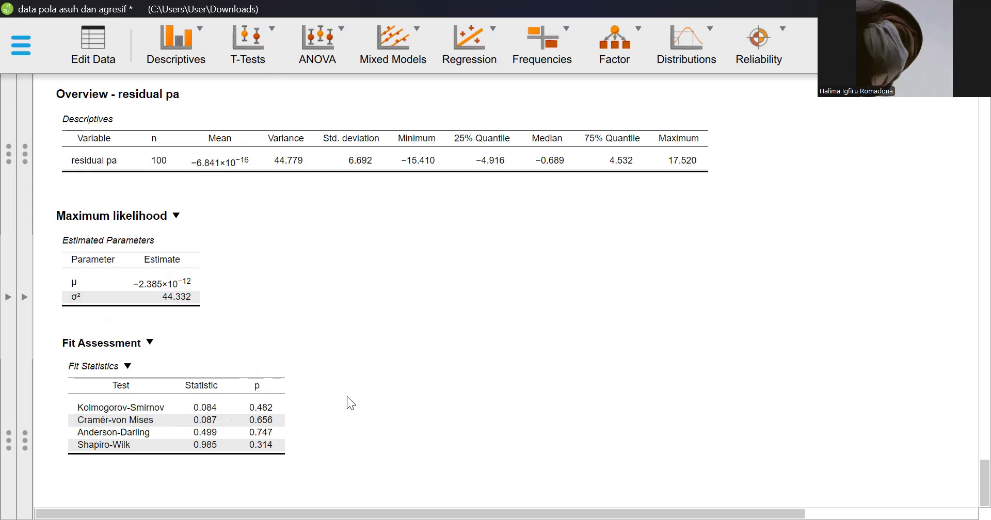
{"action": "scroll", "coordinate": [347, 396], "scroll_direction": "up", "scroll_amount": 2}
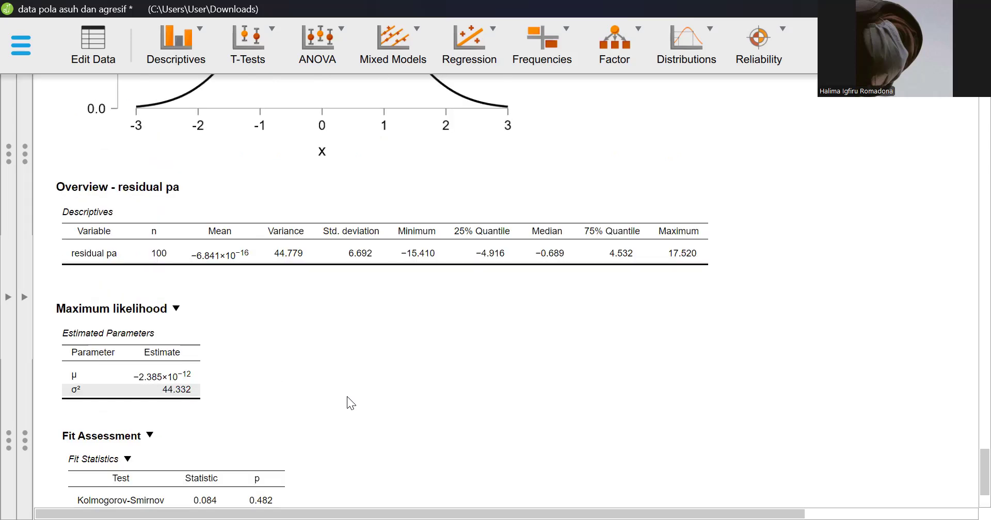
{"action": "scroll", "coordinate": [347, 396], "scroll_direction": "up", "scroll_amount": 4}
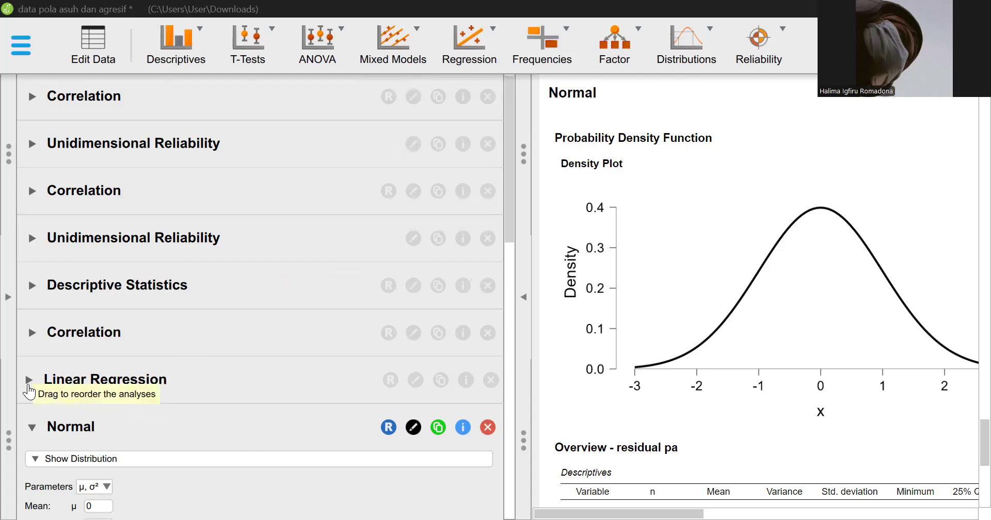
Reopen the Linear Regression analysis to review its R², ANOVA and coefficients results, and collapse it again
{"action": "left_click", "coordinate": [35, 382]}
{"action": "left_click", "coordinate": [522, 298]}
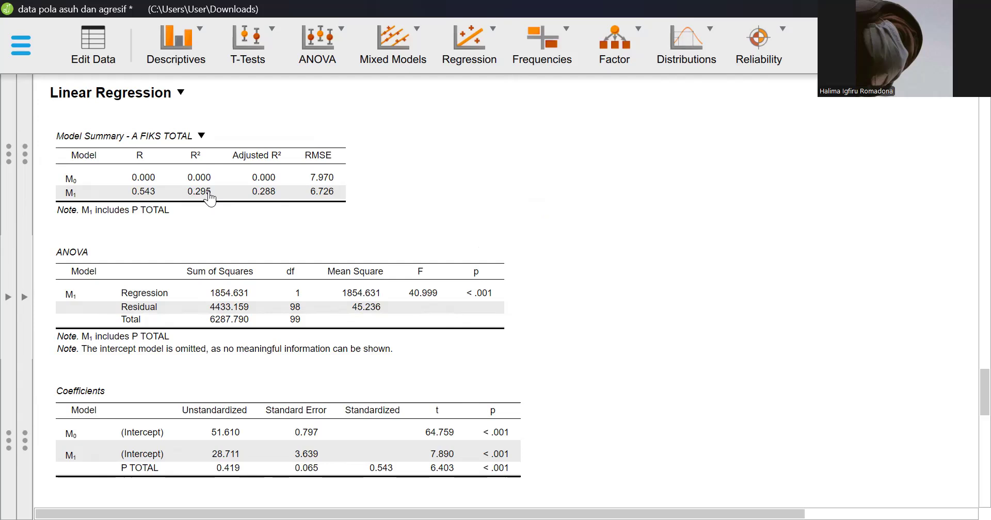
{"action": "left_click", "coordinate": [25, 328]}
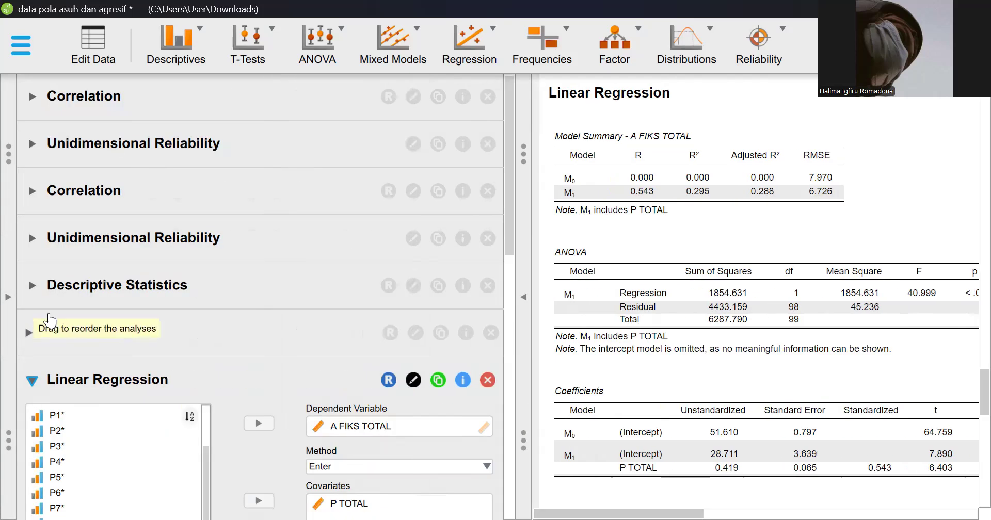
{"action": "left_click", "coordinate": [36, 380]}
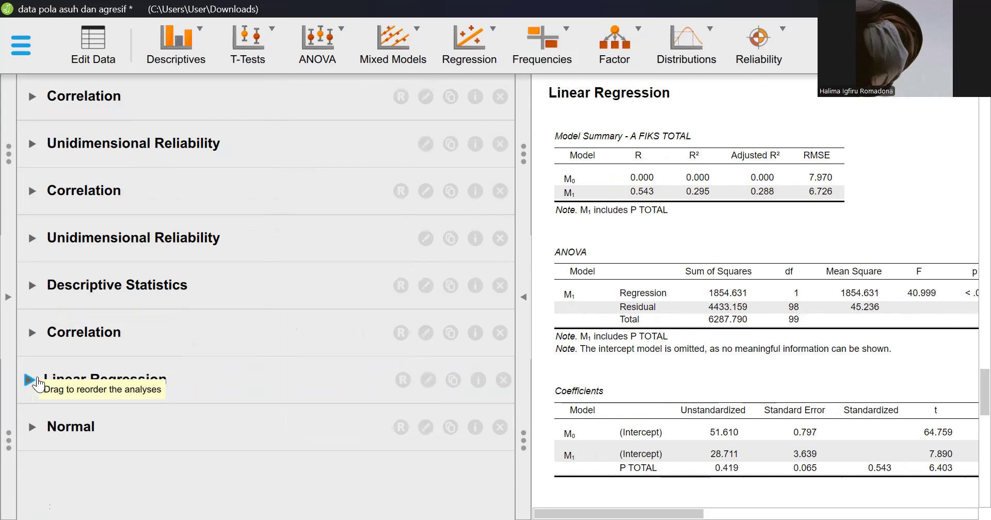